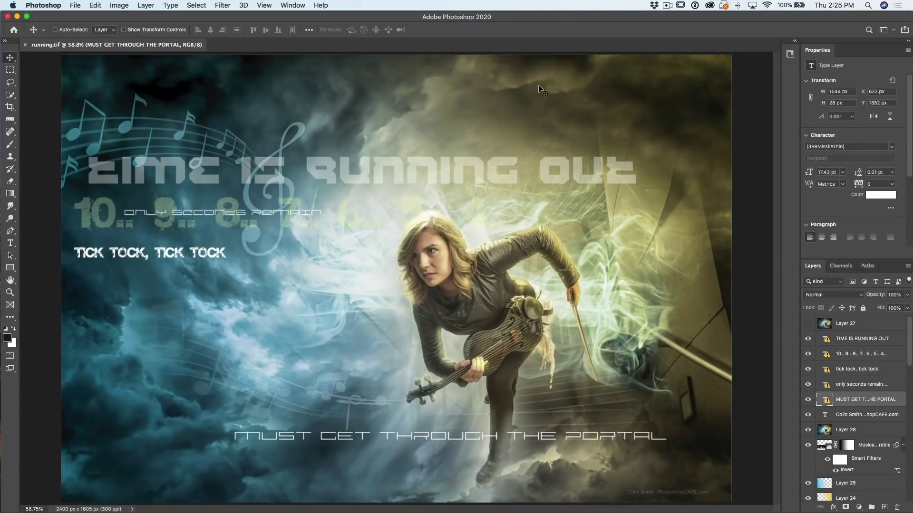
Step: Switch to the Type tool to start working with the poster's text
left_click(10, 243)
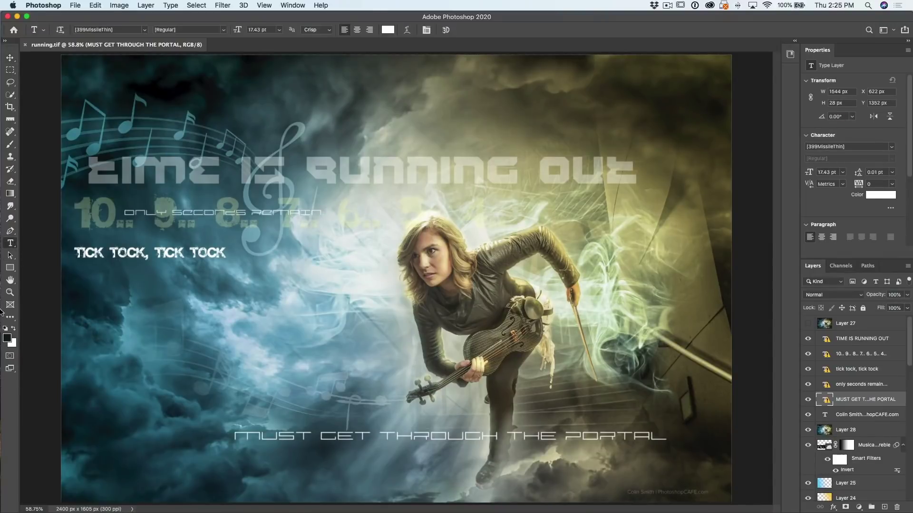
Step: Check the title and countdown fonts, skipping the missing-font warnings, then start a new type layer
left_click(175, 184)
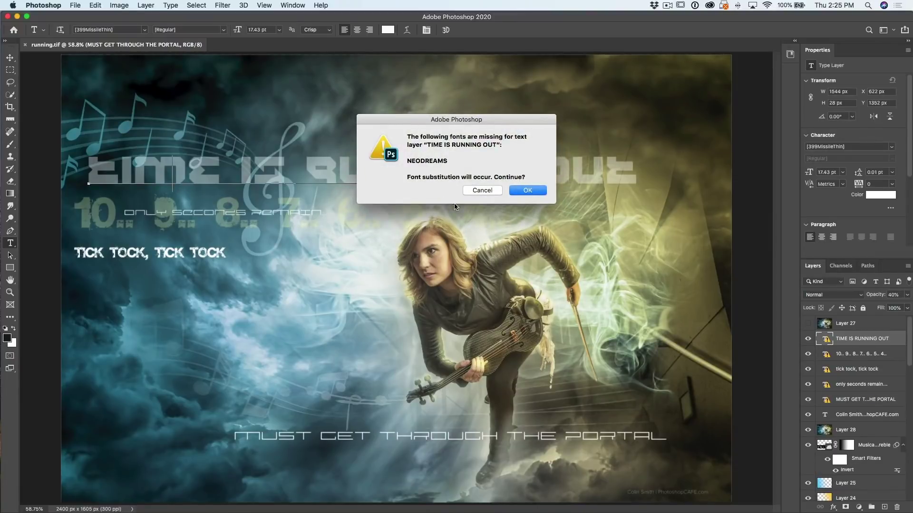
left_click(481, 191)
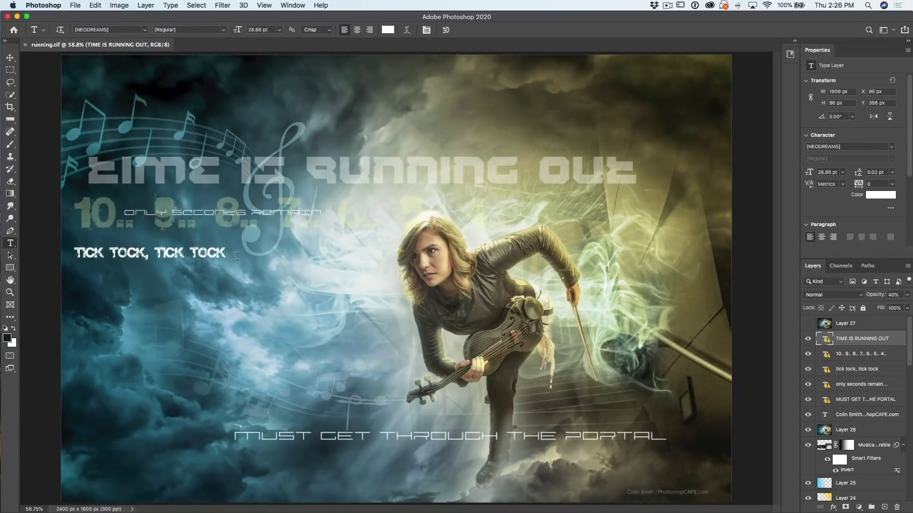
left_click(179, 215)
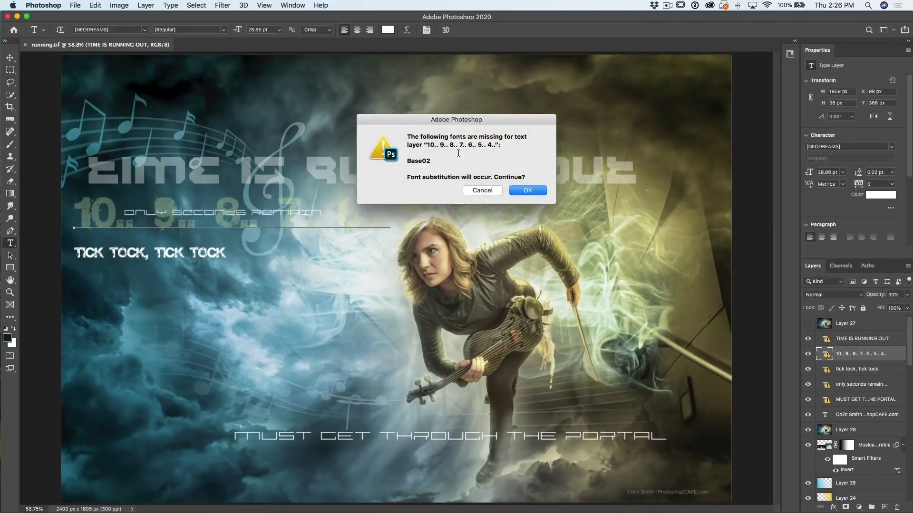
left_click(482, 191)
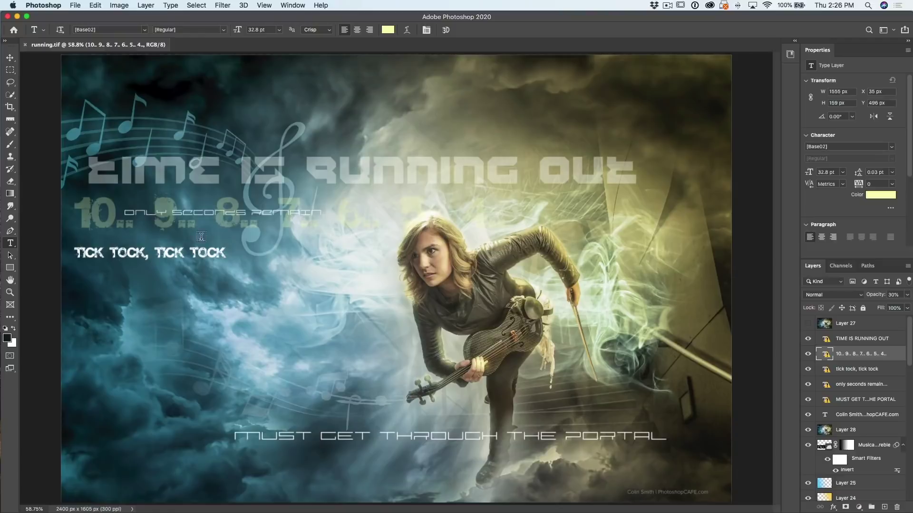
left_click(191, 197)
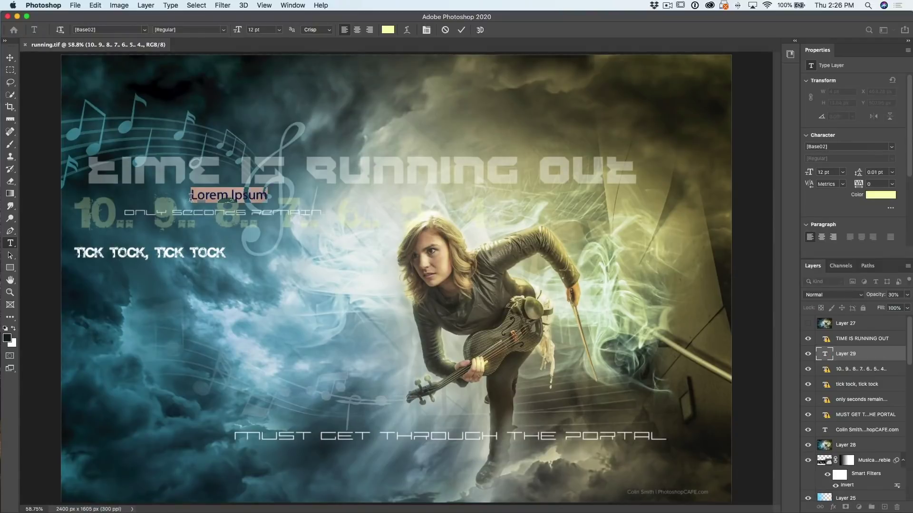
Step: Type ADD NEW TEXT, resize it to 17 pt, and commit the text
type("ADD NEW TEXT")
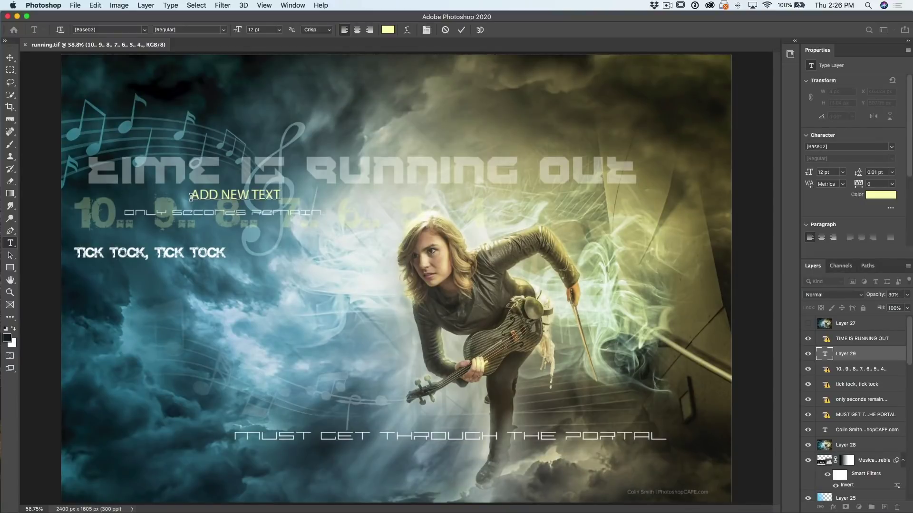
triple_click(215, 195)
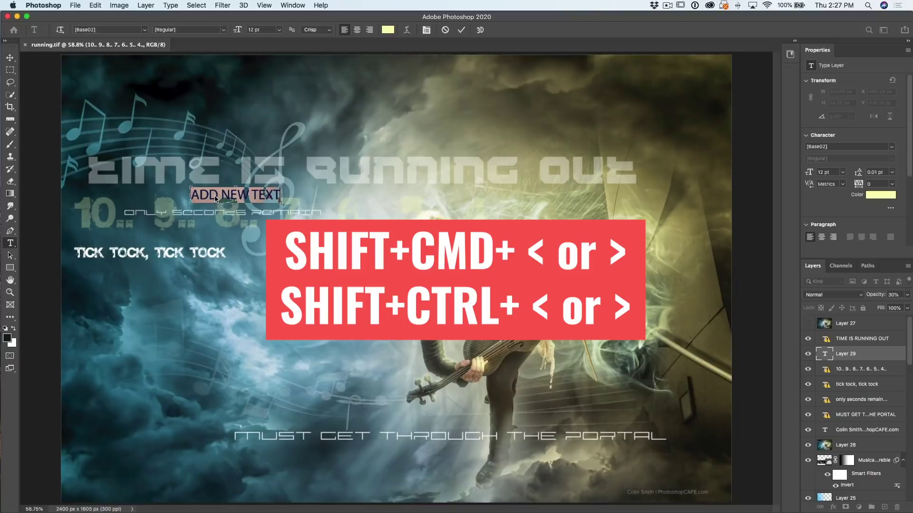
key("super+shift+comma")
key("super+shift+comma")
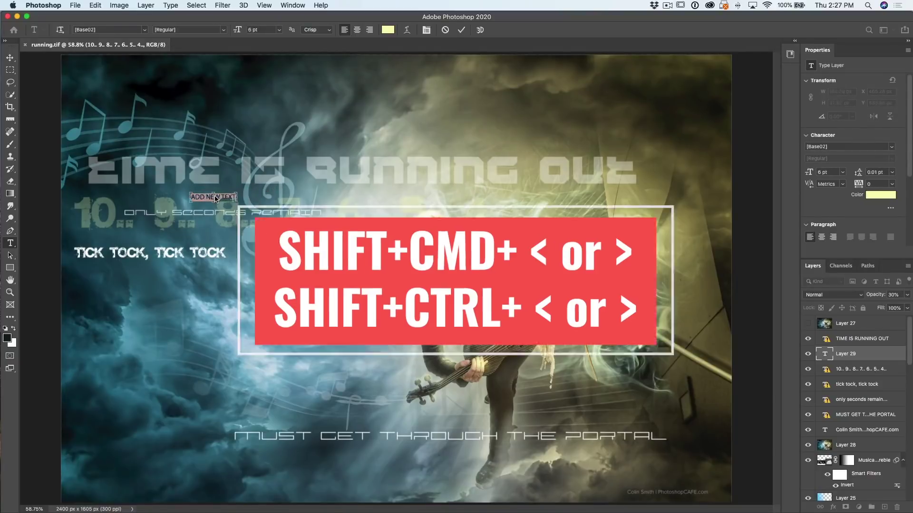
key("super+shift+period")
key("super+shift+period")
key("super+shift+period")
key("super+shift+period")
key("super+shift+period")
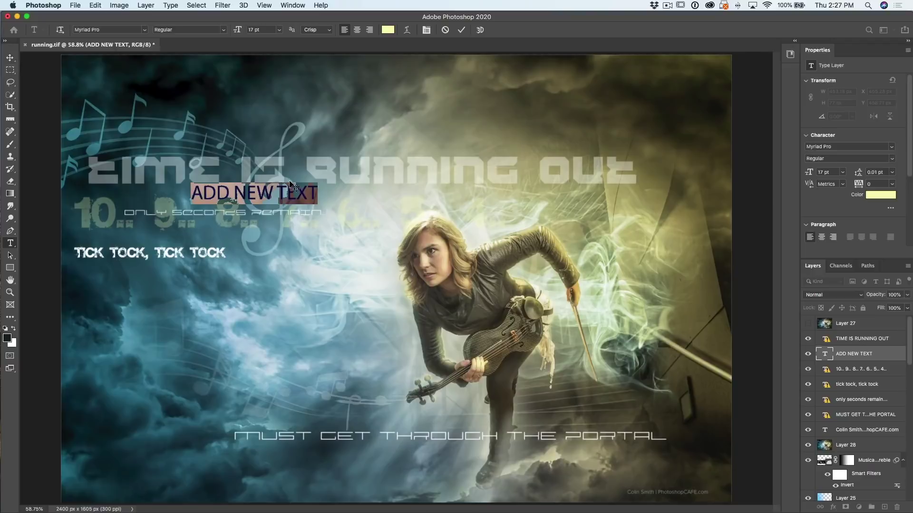
left_click(191, 341)
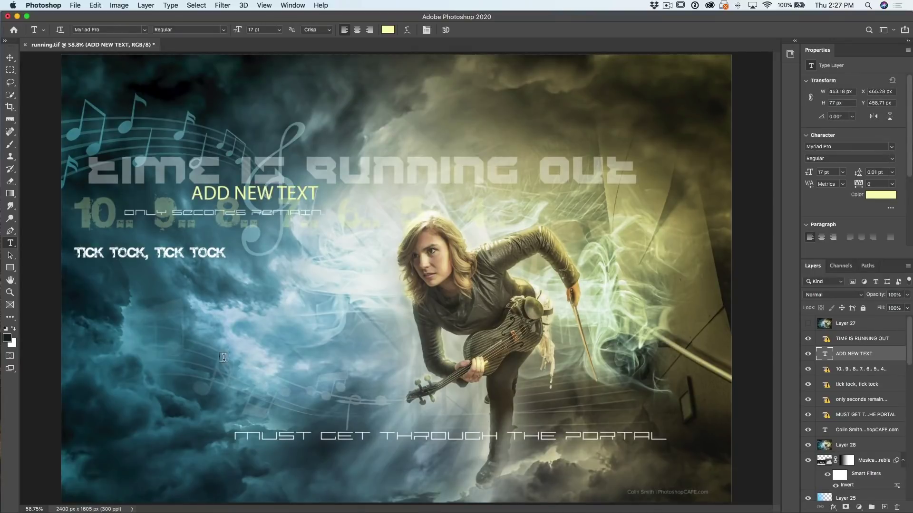
key("v")
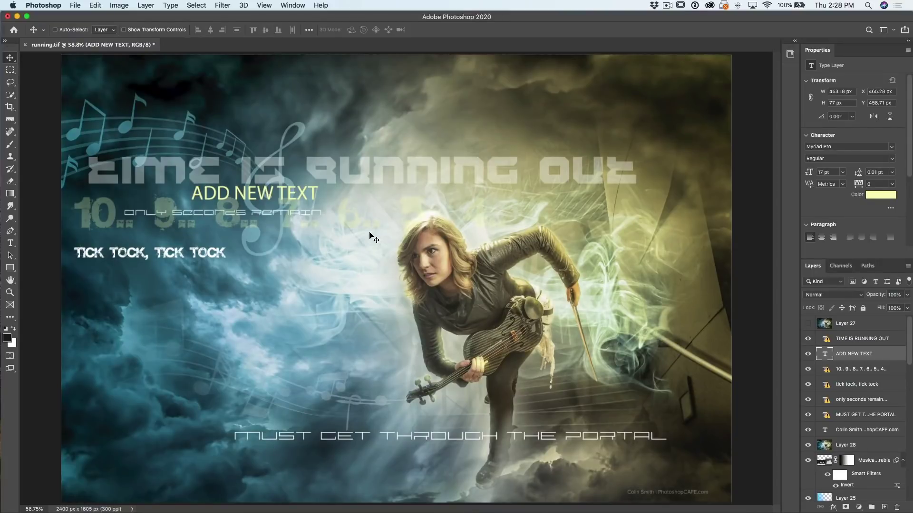
Step: Show rulers, try inches, centimeters and points units, and pull a horizontal guide onto the canvas
key("super")
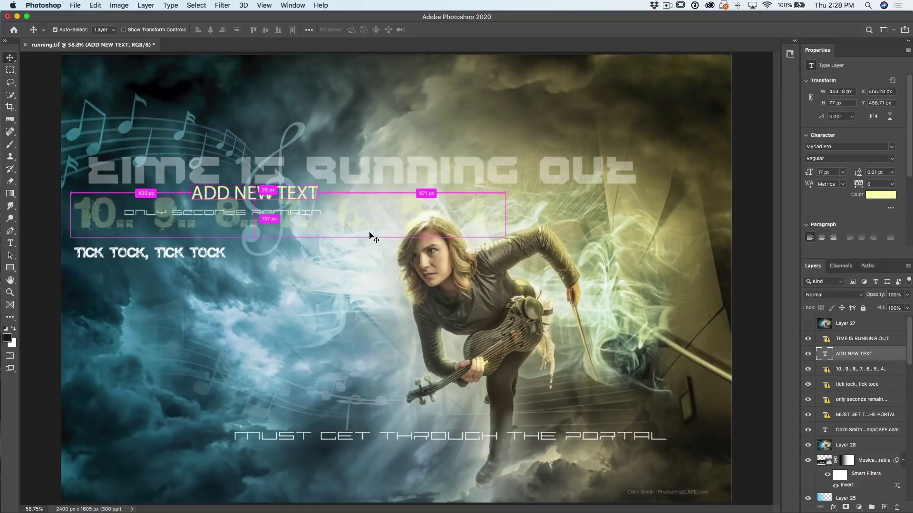
key("super+r")
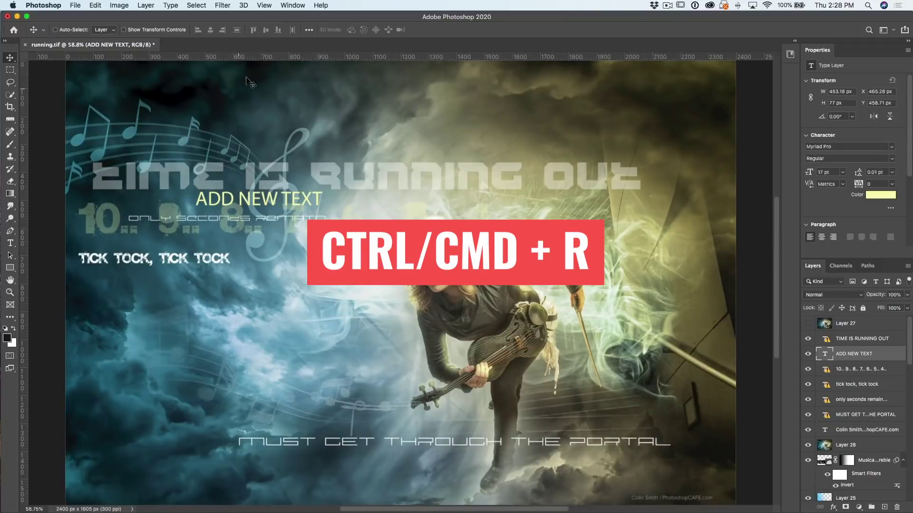
right_click(273, 53)
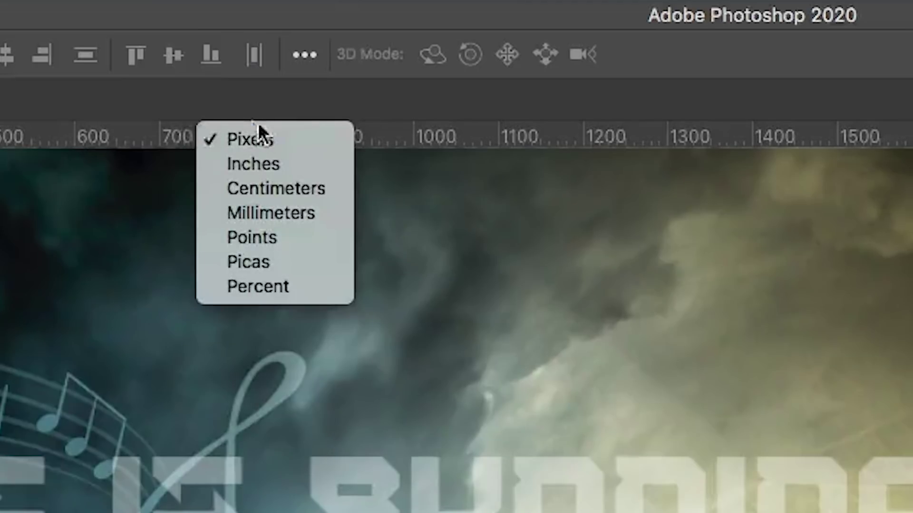
left_click(282, 164)
right_click(292, 131)
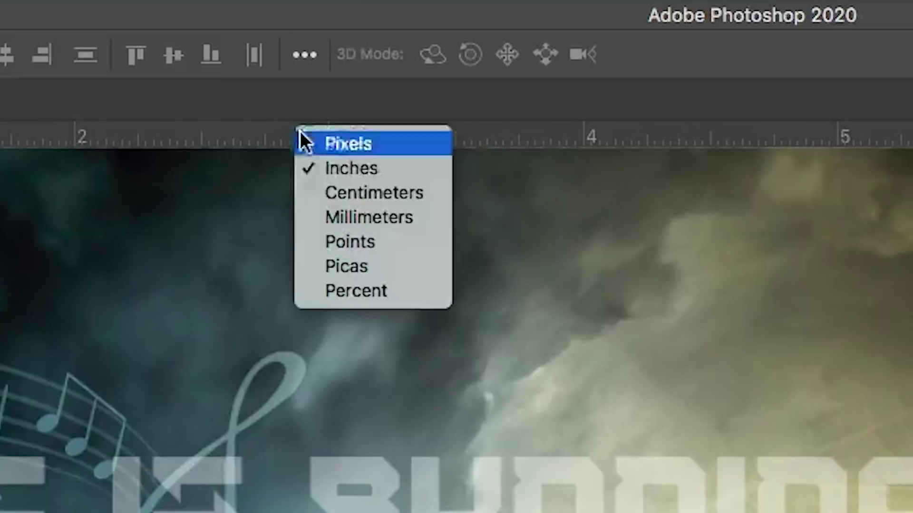
left_click(366, 193)
right_click(321, 129)
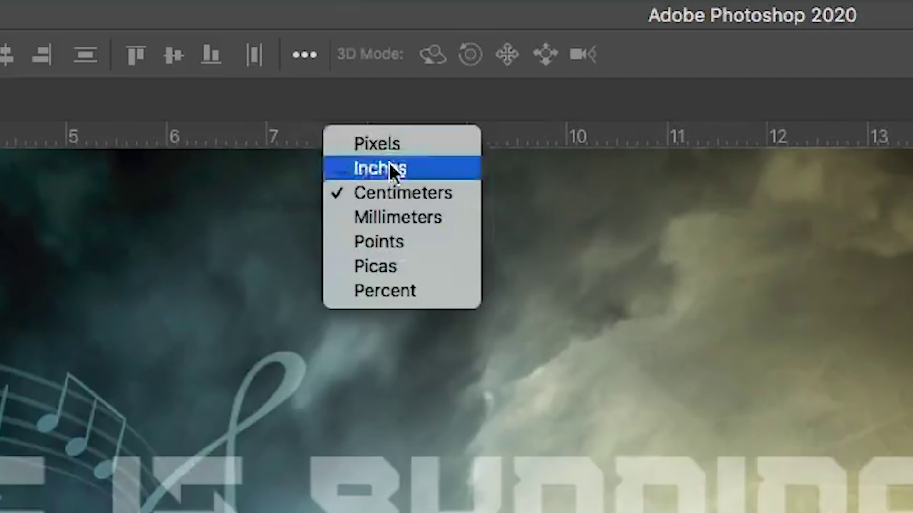
left_click(402, 244)
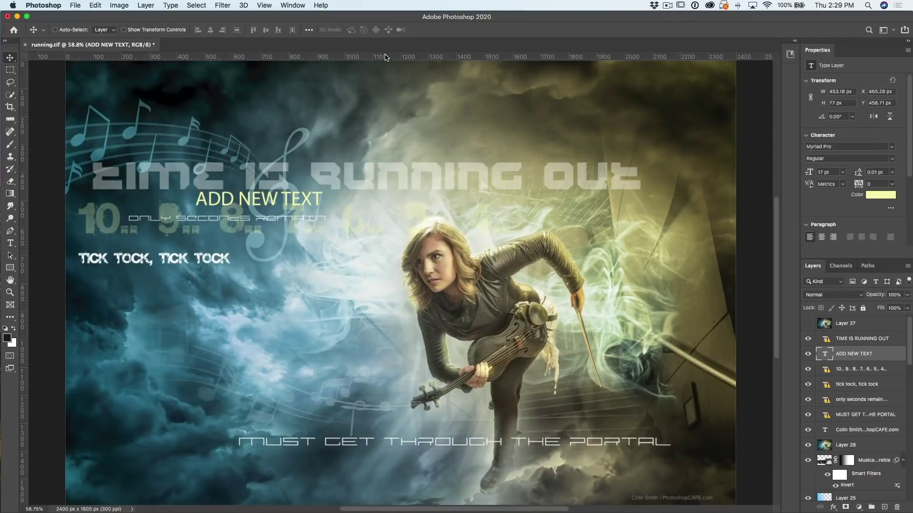
left_click_drag(385, 57, 21, 295)
key("alt")
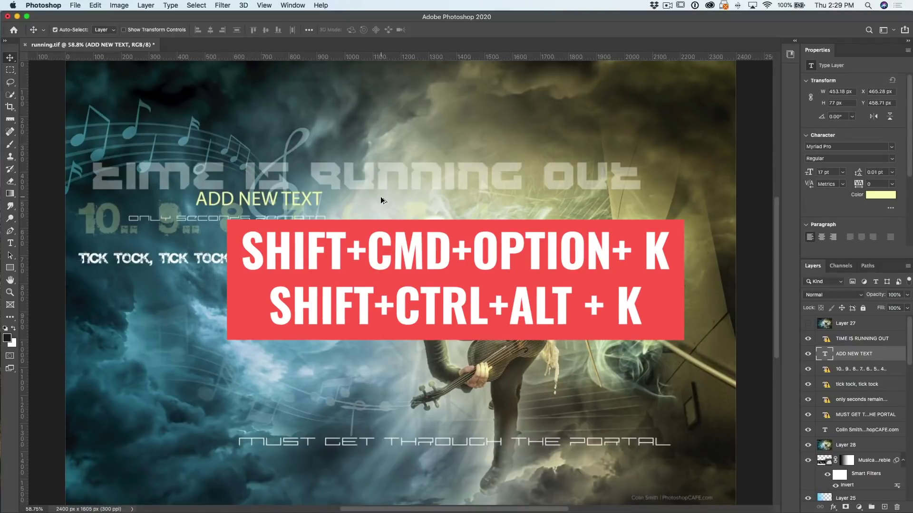
Step: Export the Keyboard Shortcuts Summarize report as an HTML file to the Desktop
key("alt+shift+super+k")
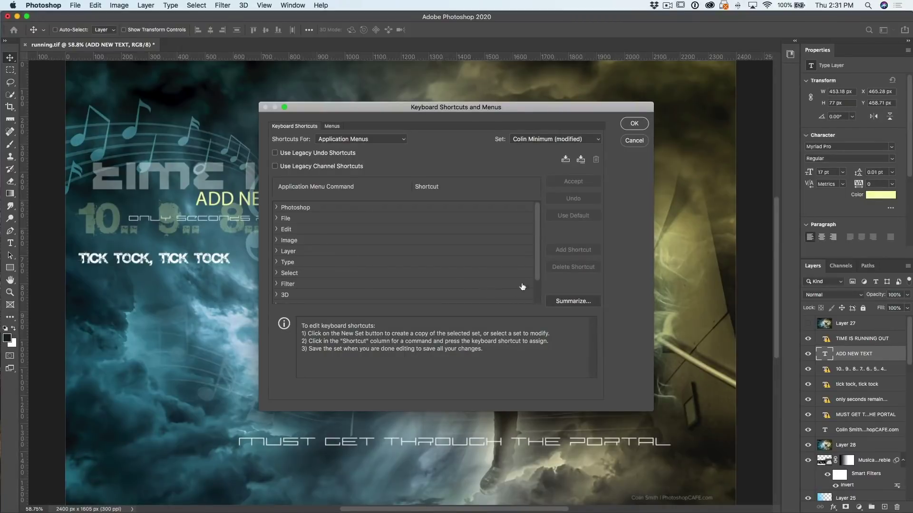
left_click(574, 301)
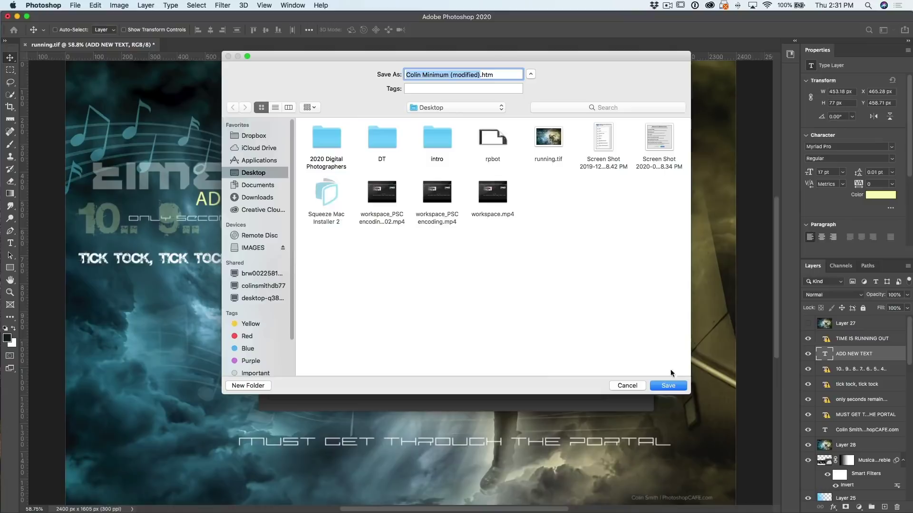
left_click(668, 385)
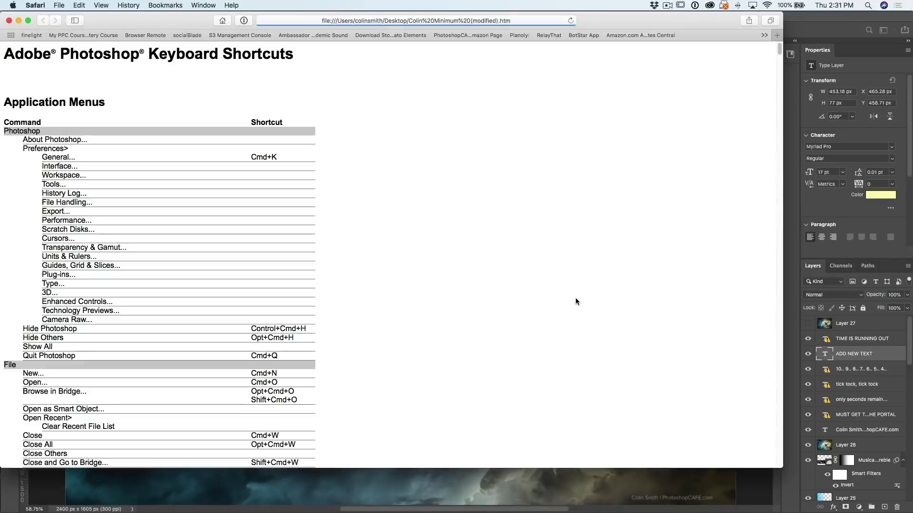
Step: Scroll through the shortcuts page in Safari, then return to Photoshop
scroll(404, 161, "down", 20)
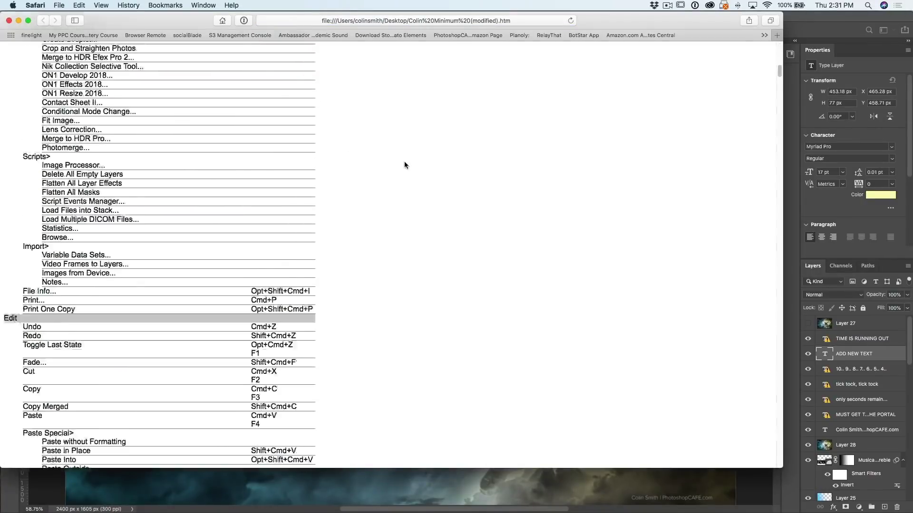
scroll(408, 170, "down", 20)
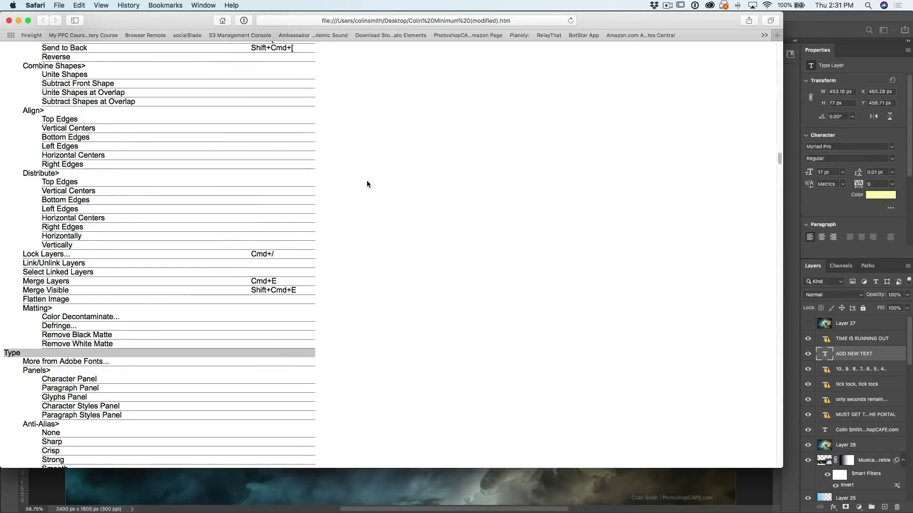
scroll(247, 229, "up", 20)
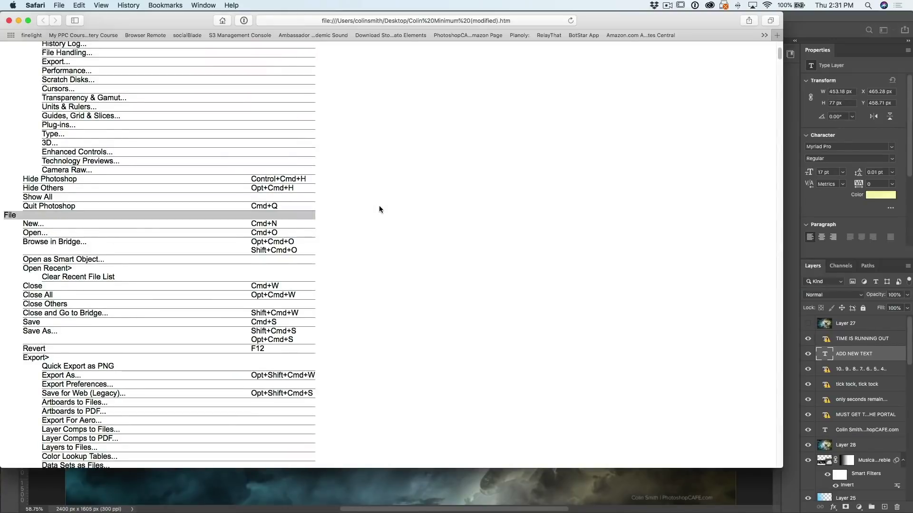
key("super+Tab")
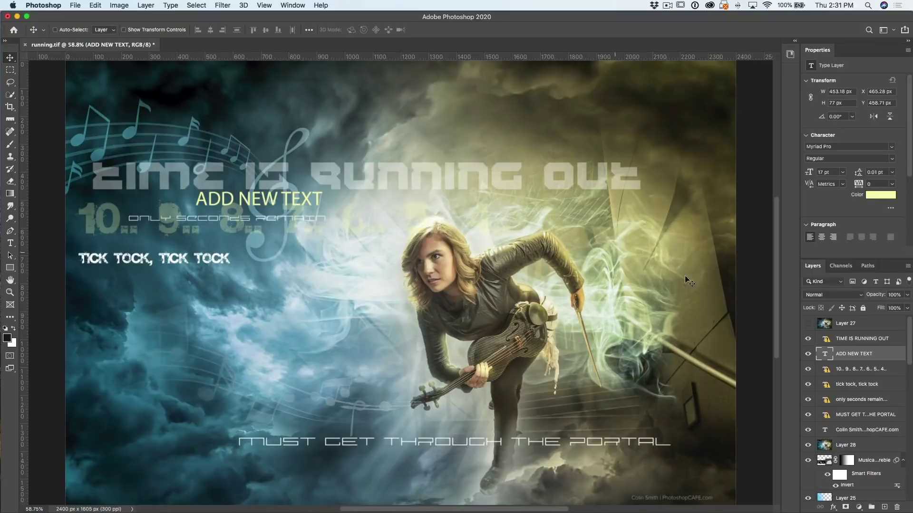
Step: Give ADD NEW TEXT a Normal drop shadow: 100% opacity, 4 px distance, 7 px size
left_click(833, 507)
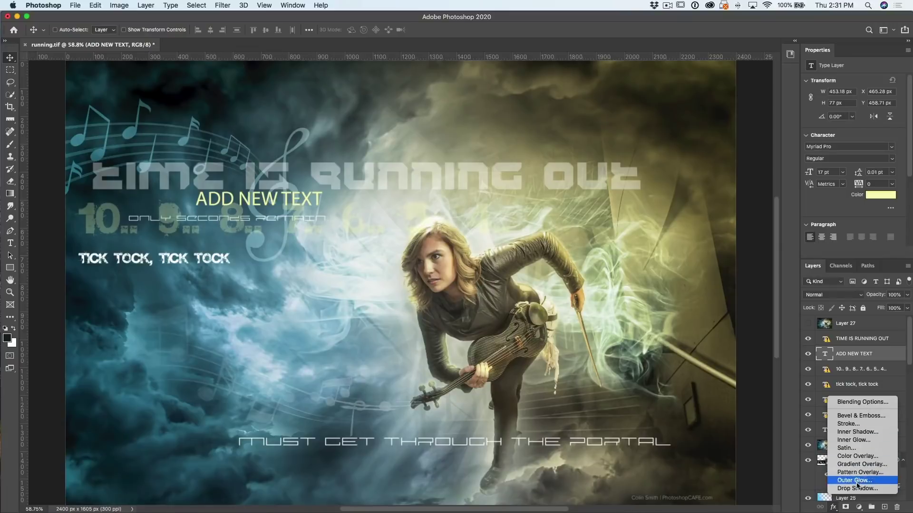
left_click(857, 488)
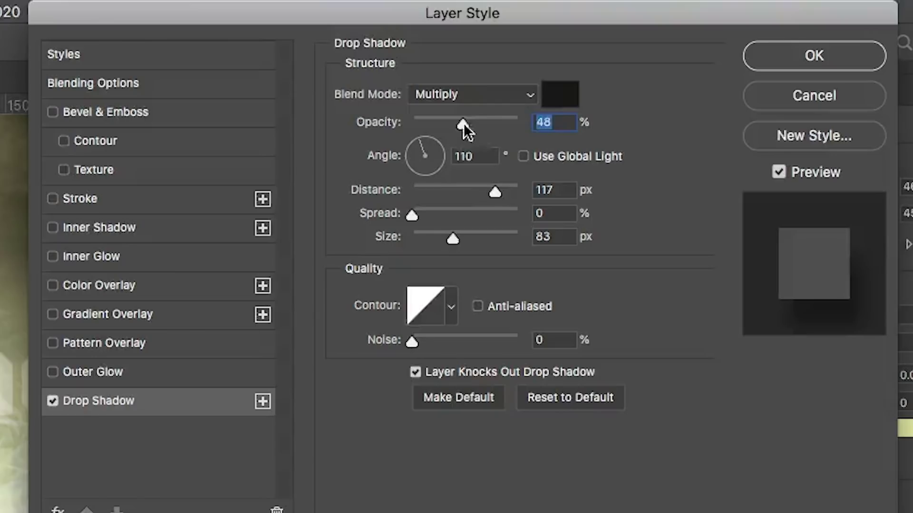
left_click_drag(680, 64, 762, 52)
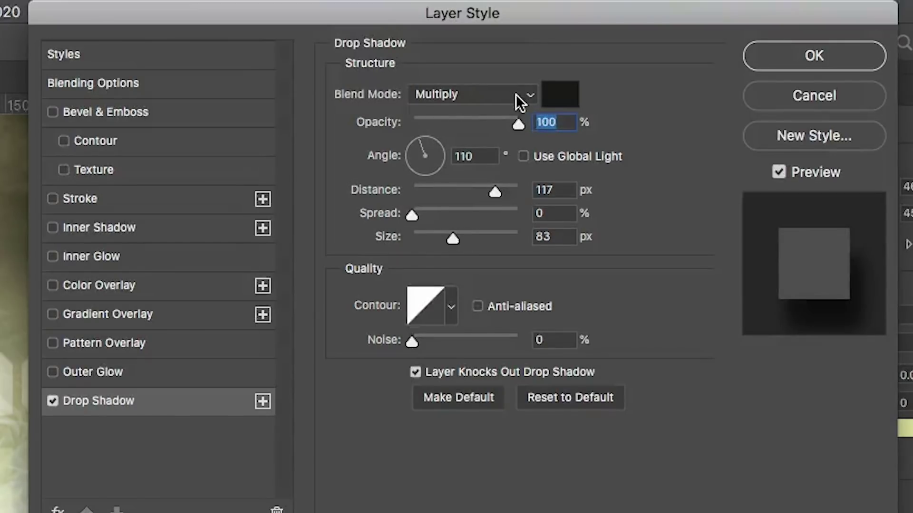
left_click(495, 90)
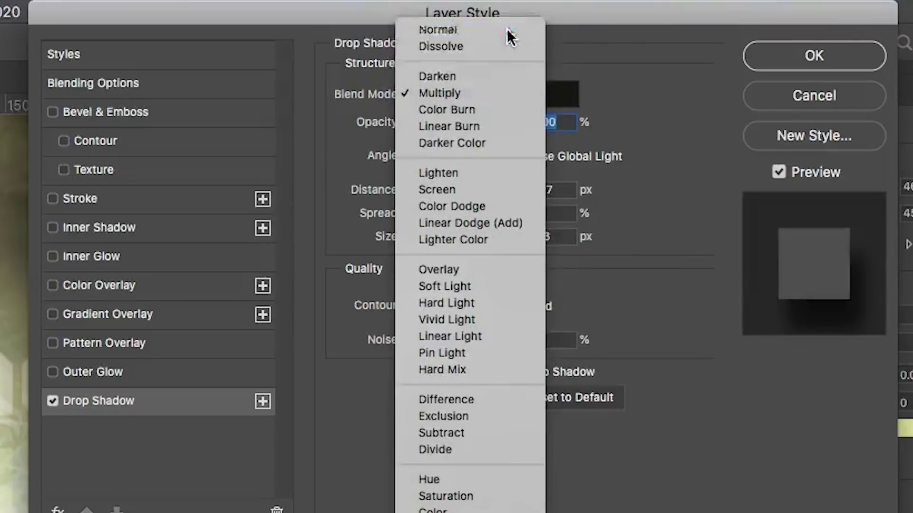
left_click(507, 29)
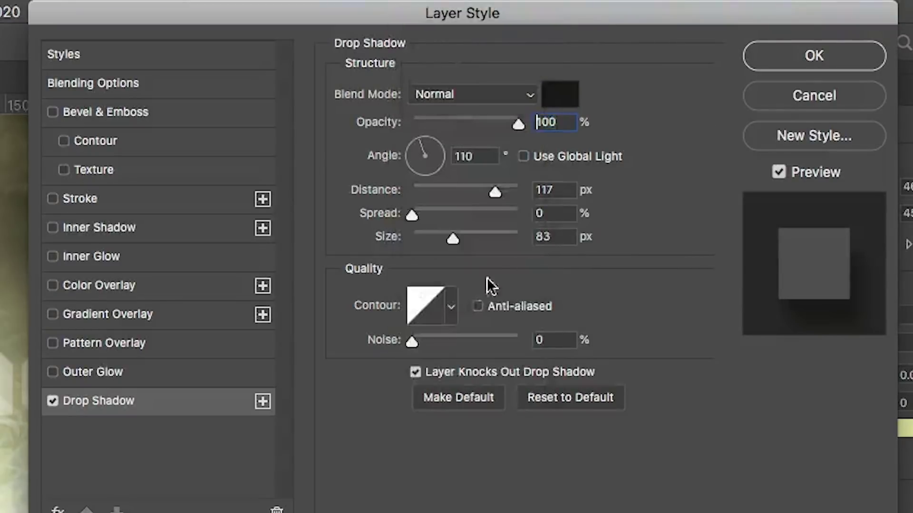
left_click_drag(492, 189, 426, 192)
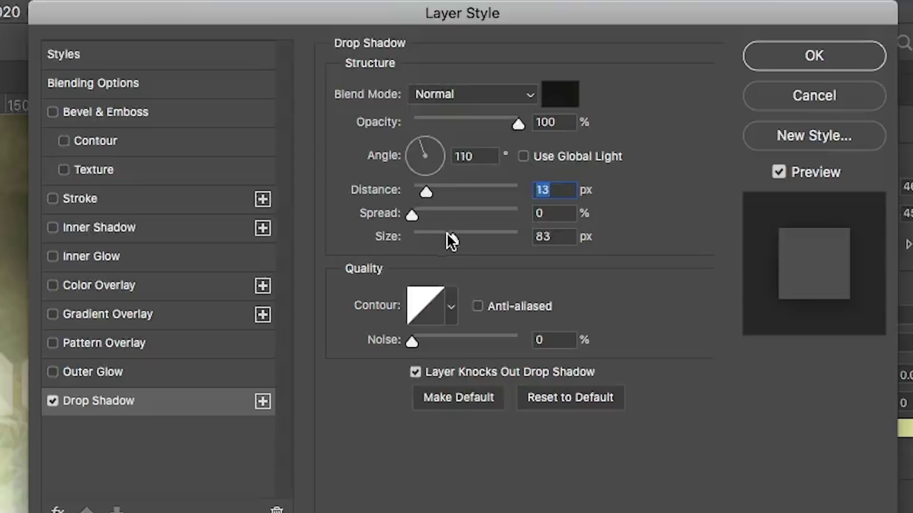
left_click_drag(447, 233, 419, 236)
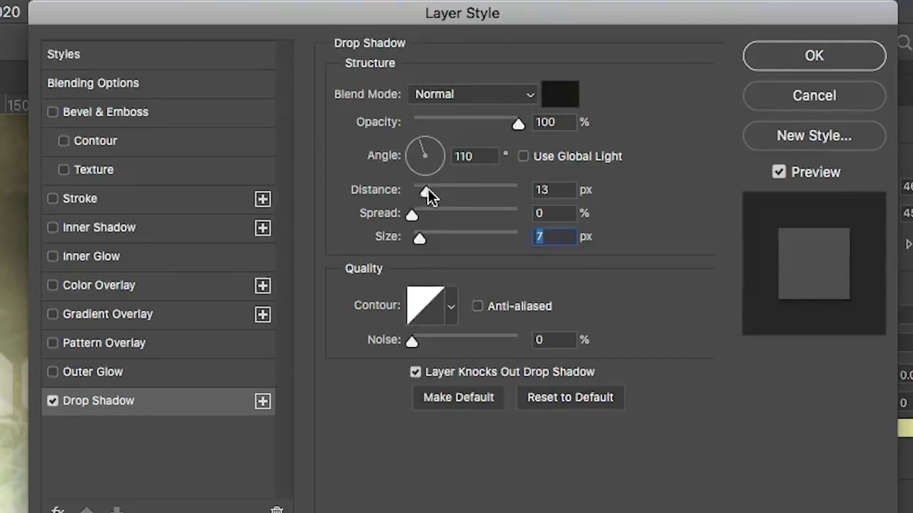
left_click_drag(427, 190, 417, 190)
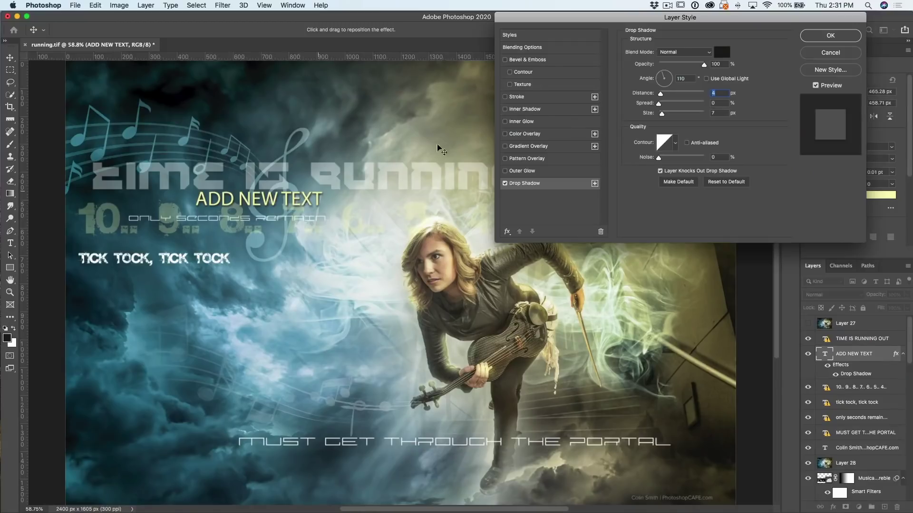
left_click(838, 35)
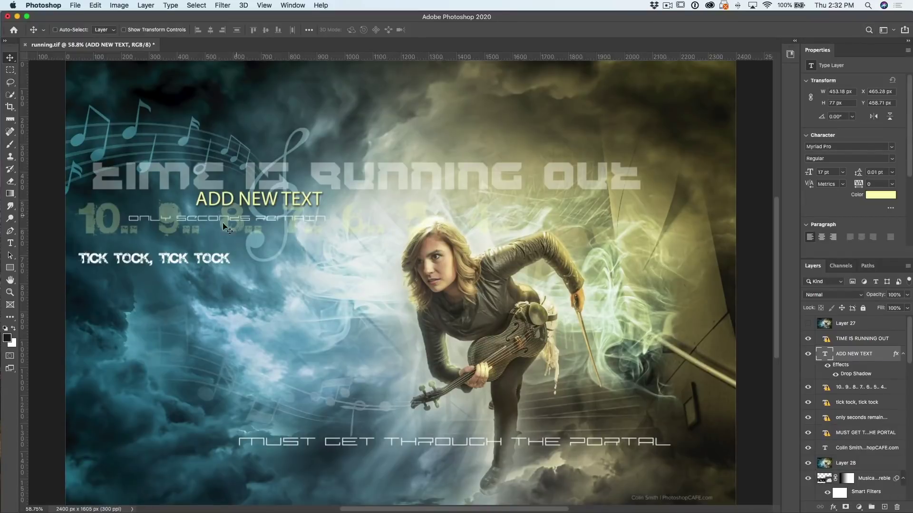
Step: Copy the ADD NEW TEXT layer style and paste it onto the title and other text layers
right_click(851, 369)
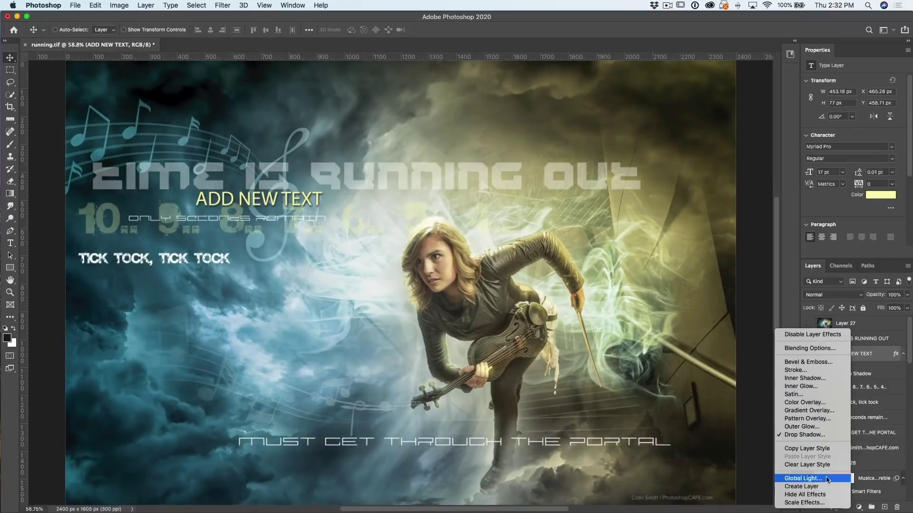
left_click(807, 449)
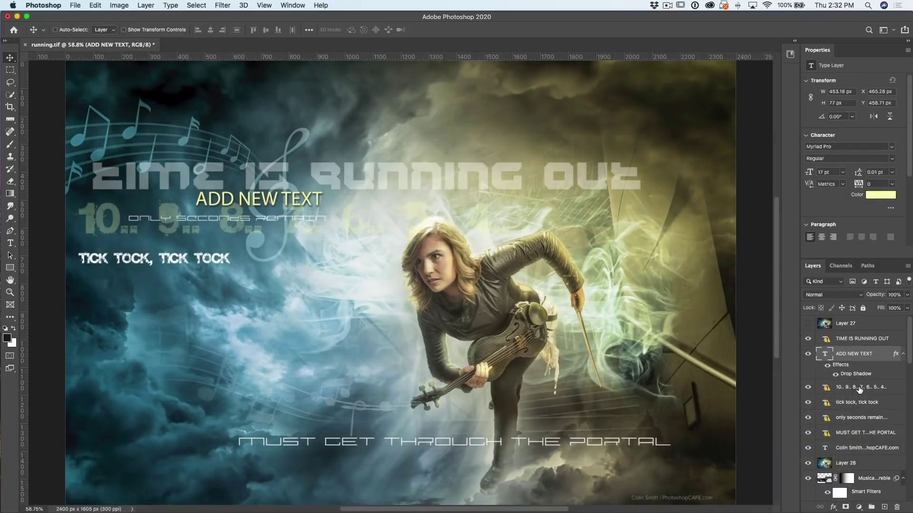
left_click(859, 390)
left_click(851, 447, "shift")
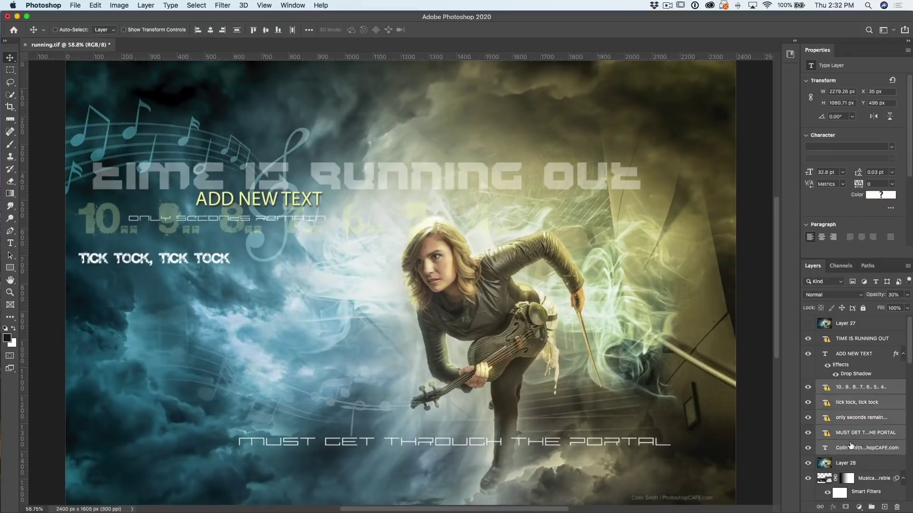
left_click(848, 447, "super")
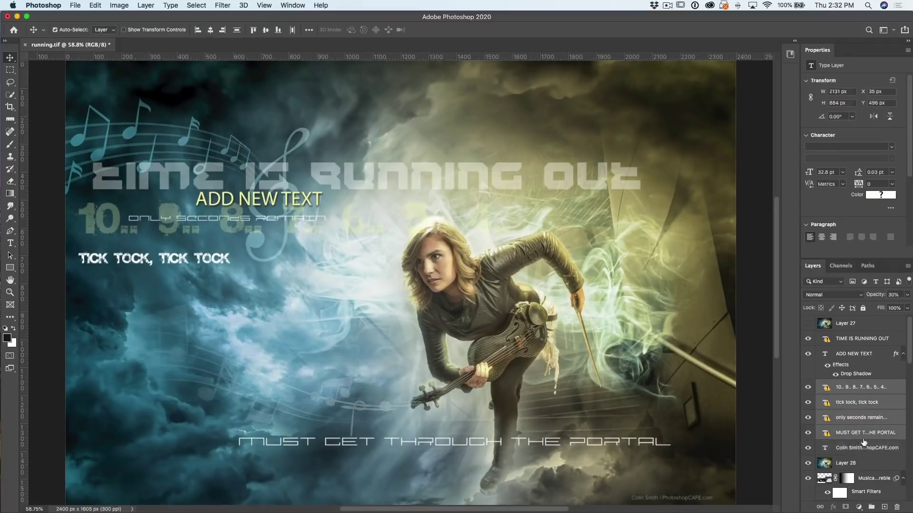
left_click(852, 390)
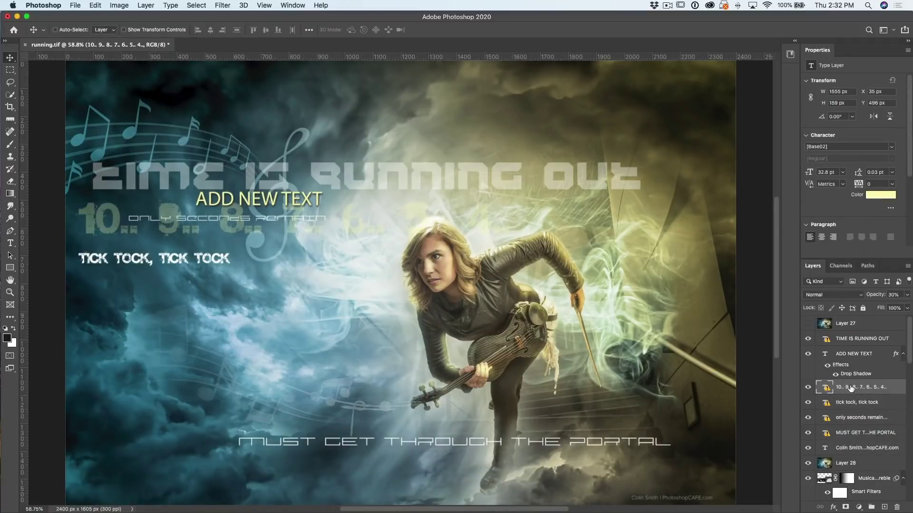
left_click(846, 434, "shift")
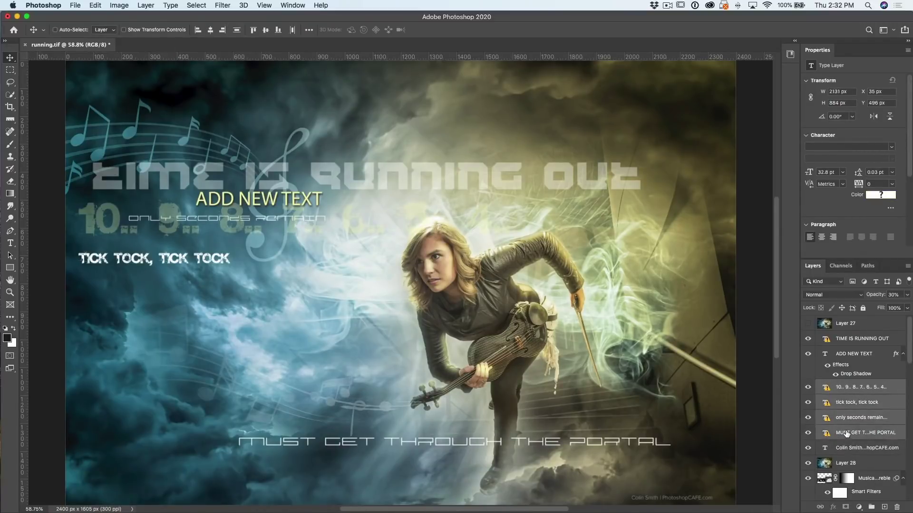
left_click(850, 340, "super")
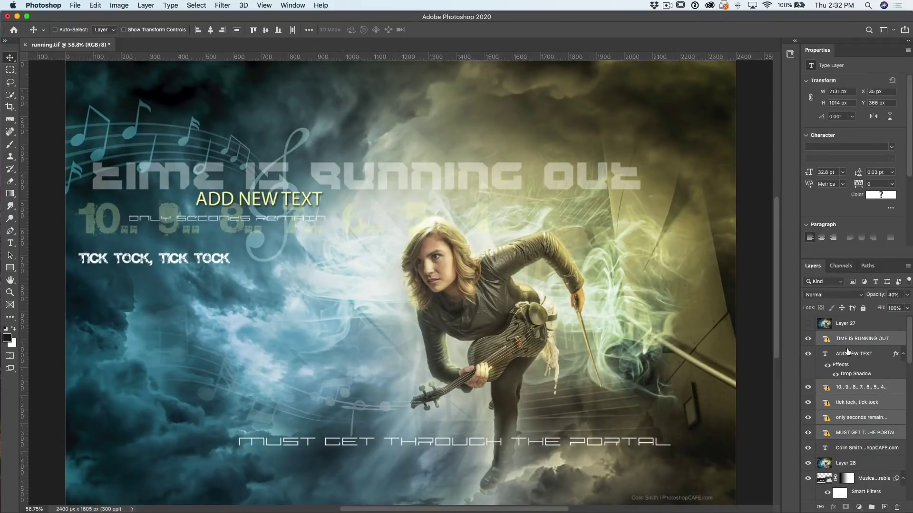
right_click(839, 390)
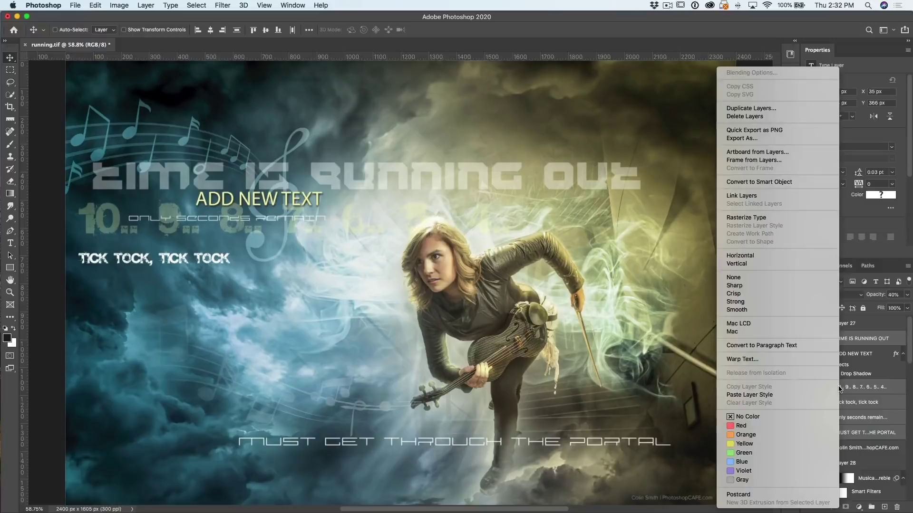
left_click(811, 394)
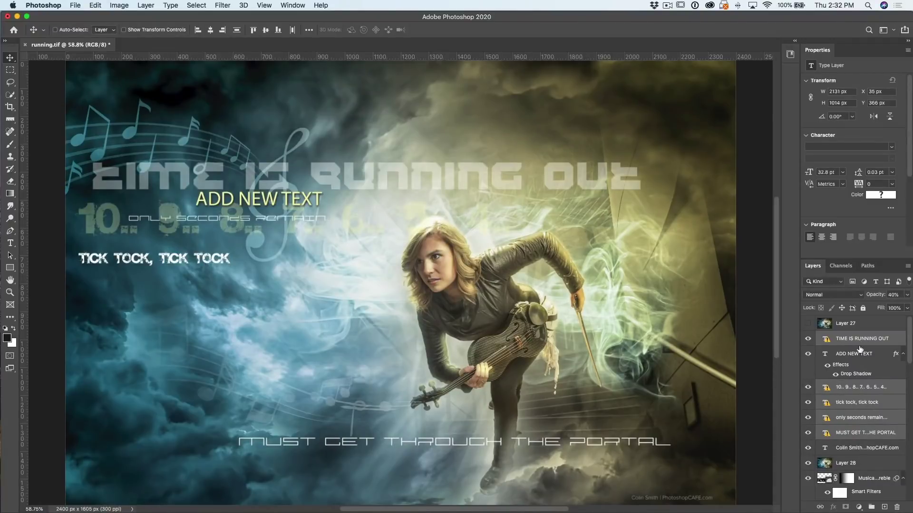
Step: Group the text layers from TIME IS RUNNING OUT down to the portal line into Group 1
left_click(862, 339)
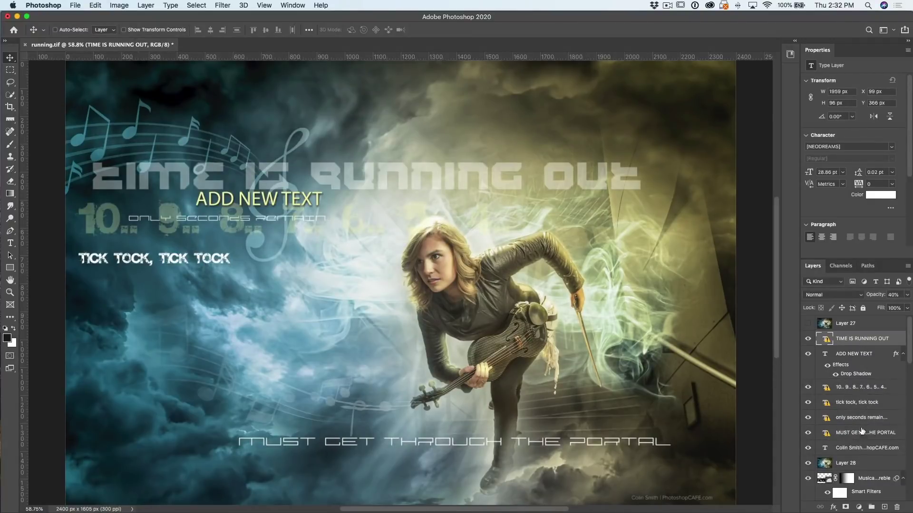
left_click(862, 431, "shift")
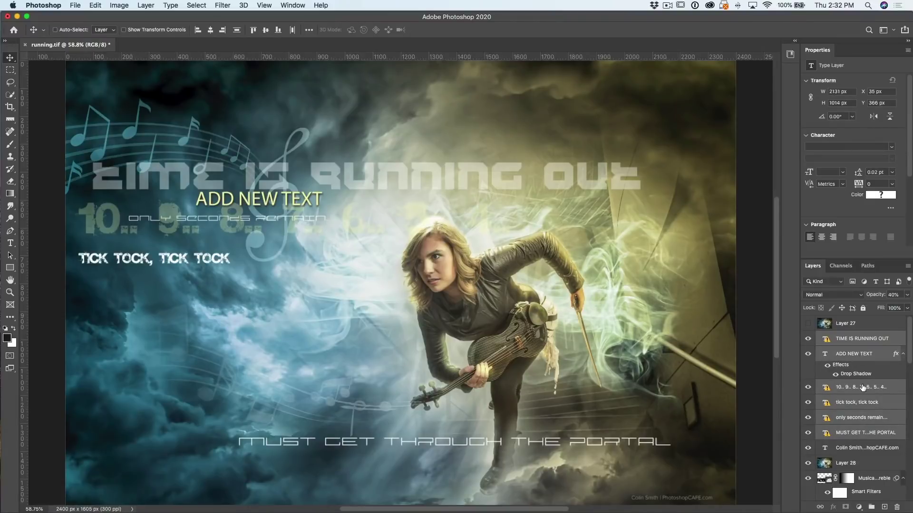
key("super")
key("super+g")
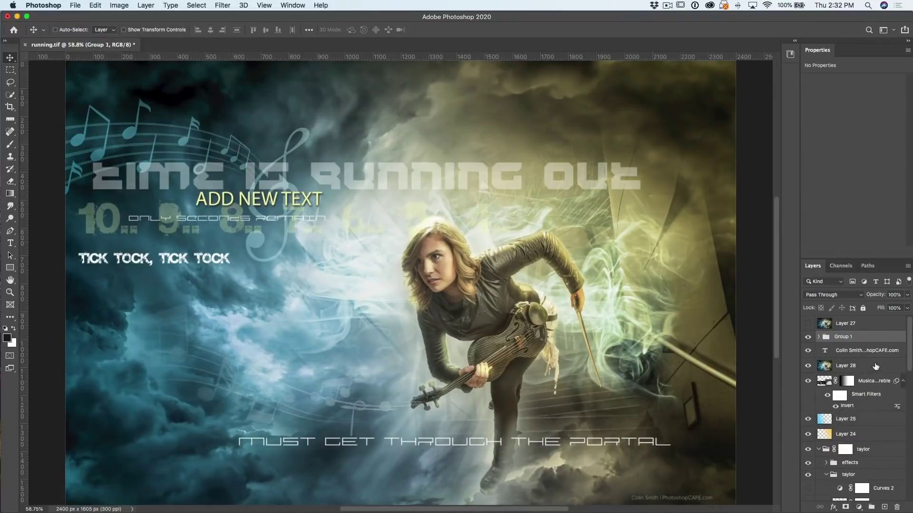
Step: Expand Group 1 and delete the drop shadow effect from ADD NEW TEXT
left_click(818, 337)
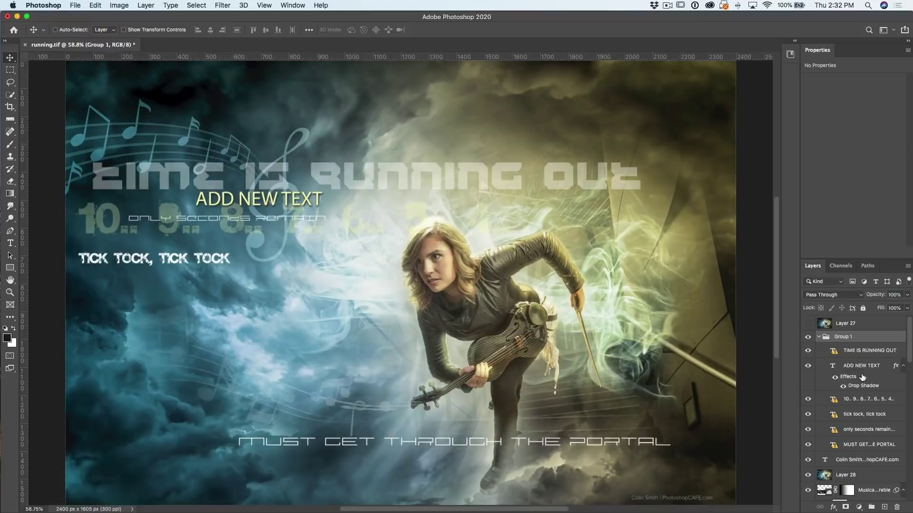
left_click_drag(847, 378, 897, 507)
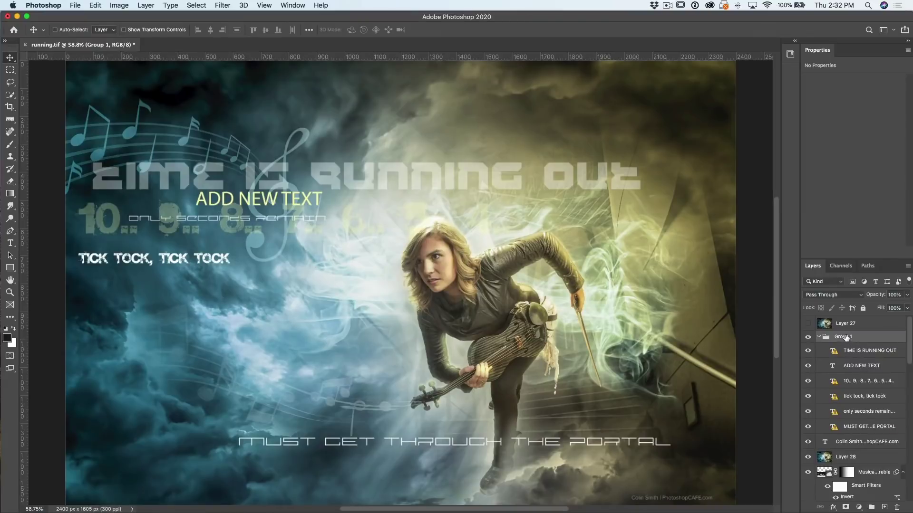
left_click(833, 507)
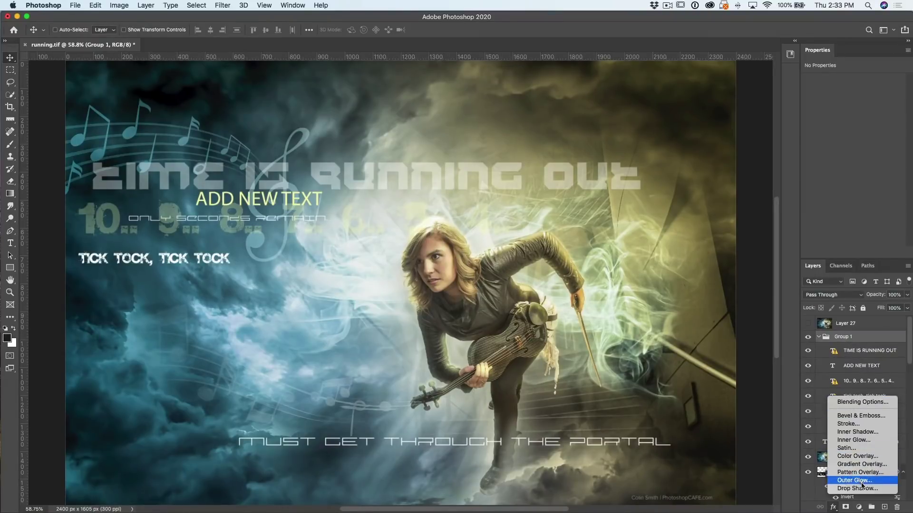
Step: Add a Drop Shadow with its default settings to Group 1
left_click(857, 488)
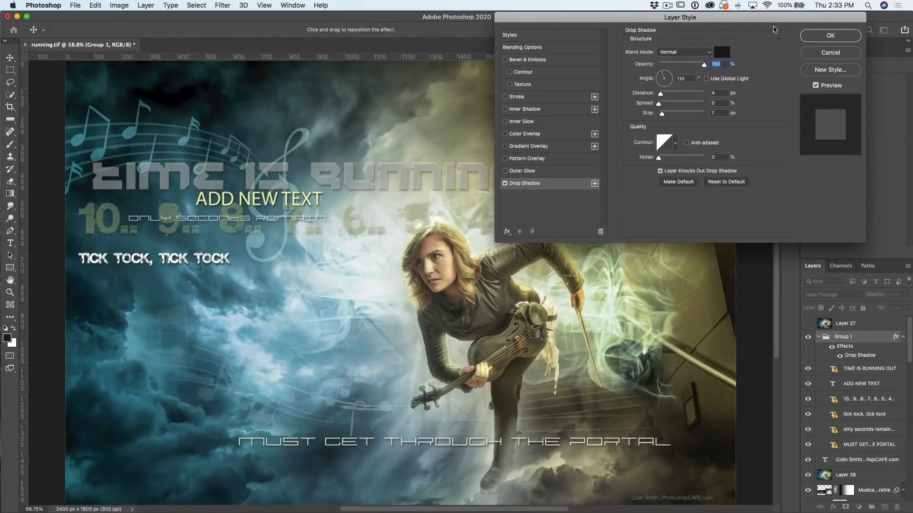
left_click(815, 36)
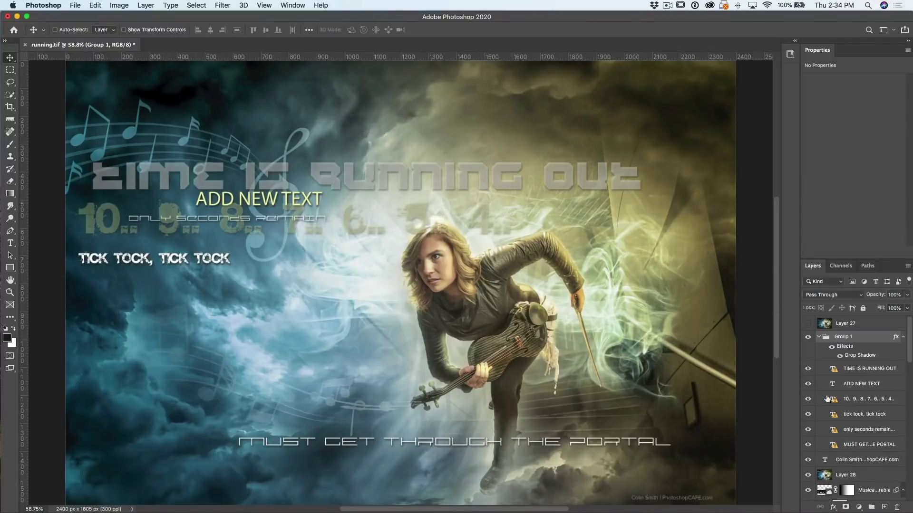
Step: Add a soft white 54 px Outer Glow at 26% opacity to Group 1 alongside its drop shadow
double_click(860, 356)
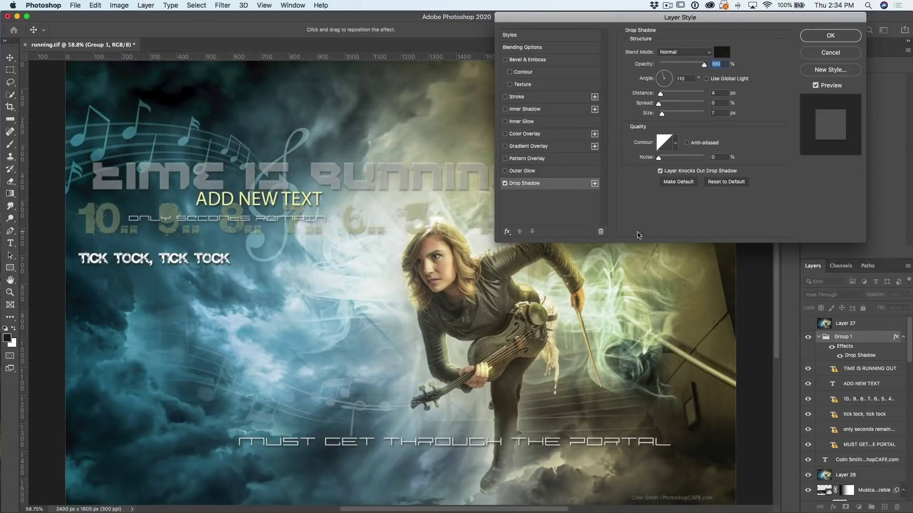
left_click(547, 170)
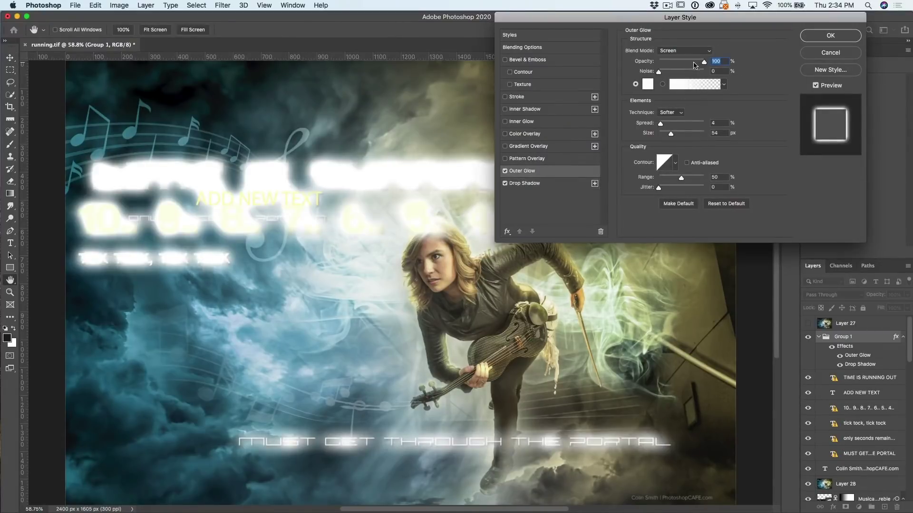
left_click_drag(703, 63, 670, 64)
left_click(822, 36)
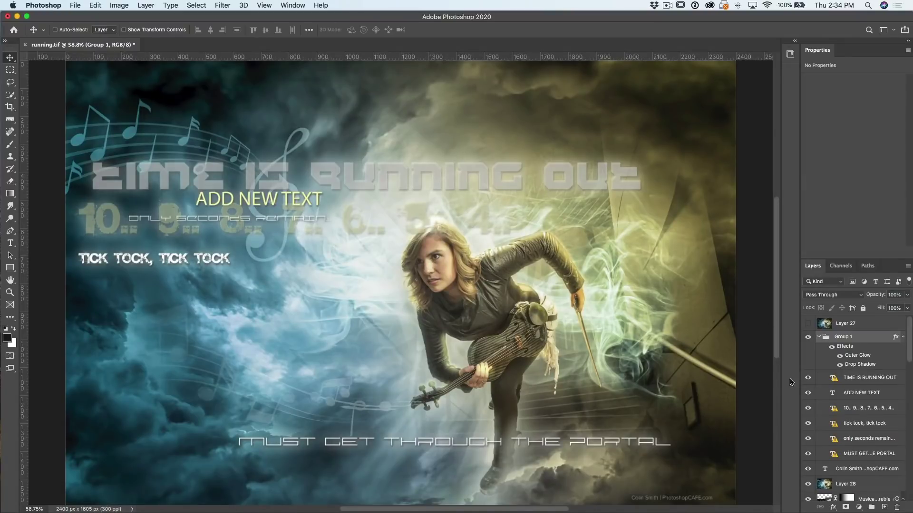
Step: Move TIME IS RUNNING OUT above Group 1, copy the group's effects onto it hidden, and set 100% opacity
left_click_drag(849, 377, 851, 332)
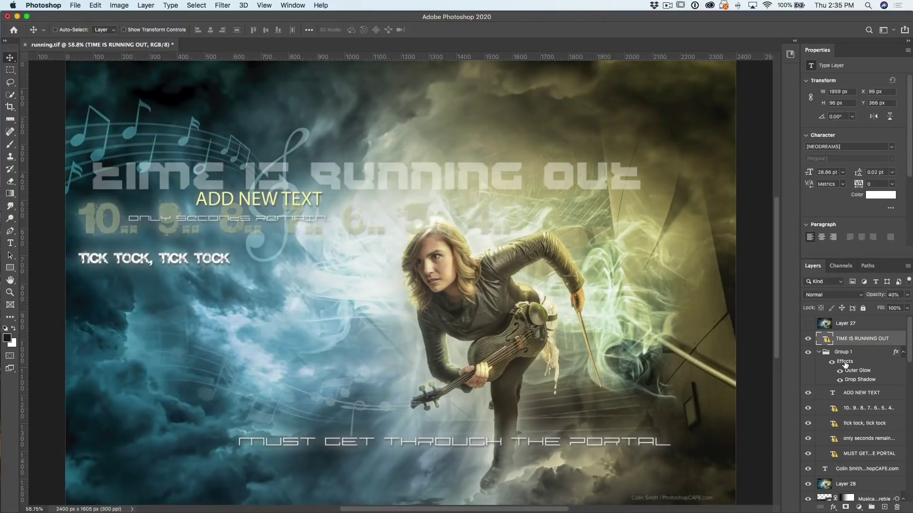
left_click_drag(844, 363, 854, 341)
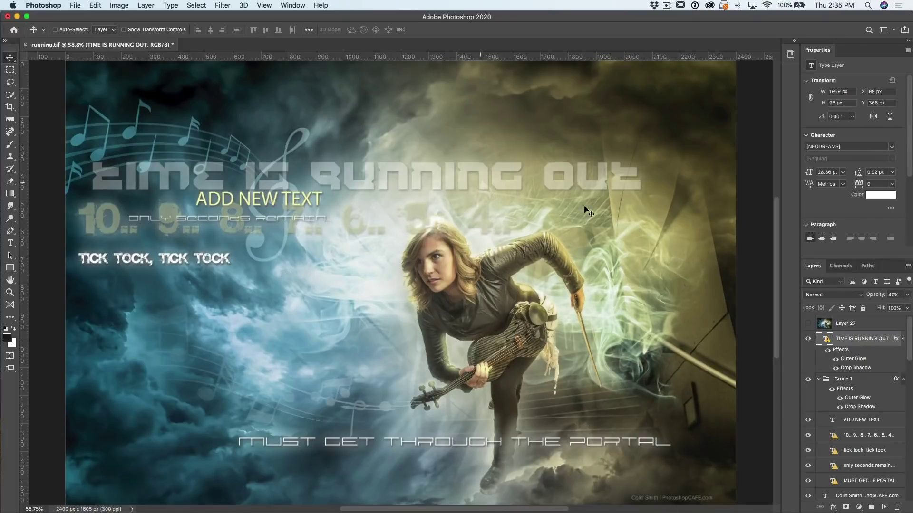
left_click(835, 358)
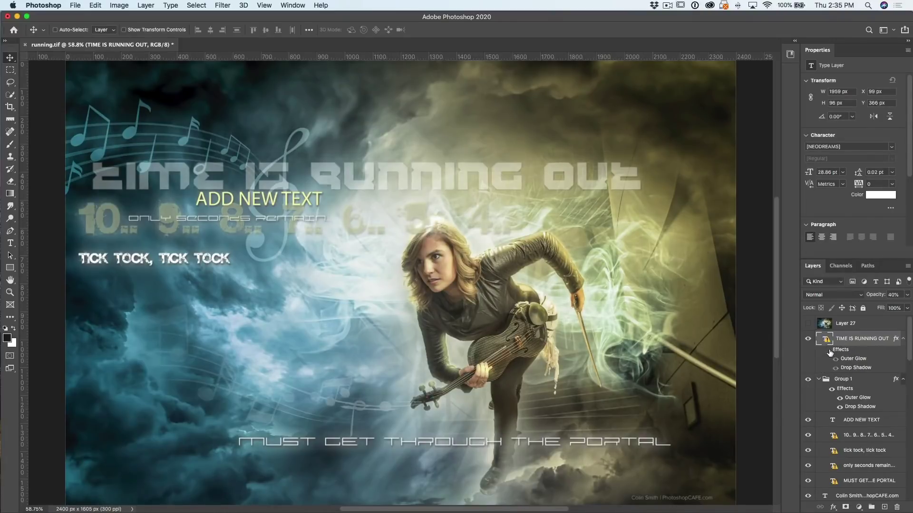
left_click(875, 297)
left_click_drag(875, 297, 910, 293)
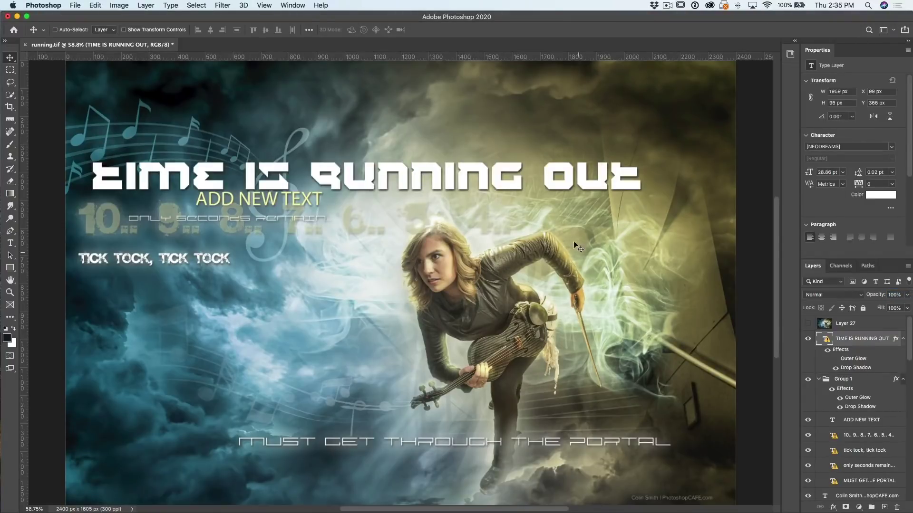
left_click(834, 368)
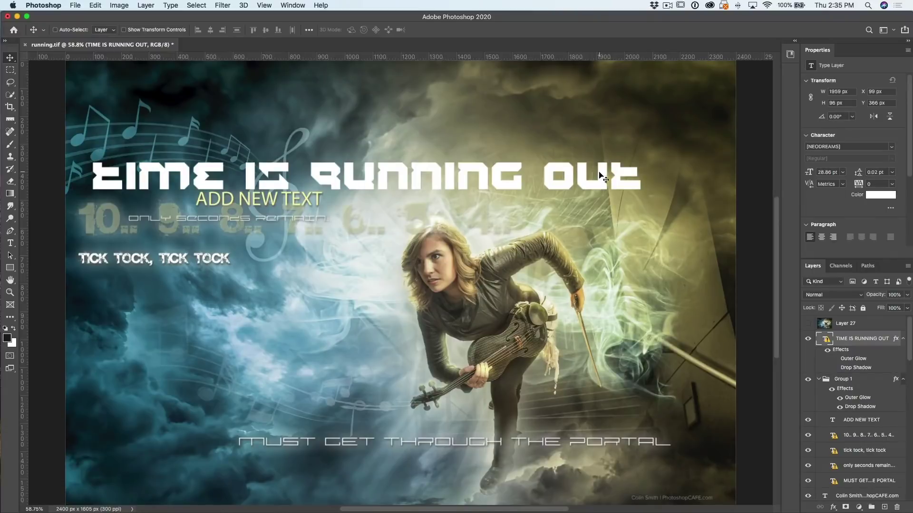
double_click(854, 359)
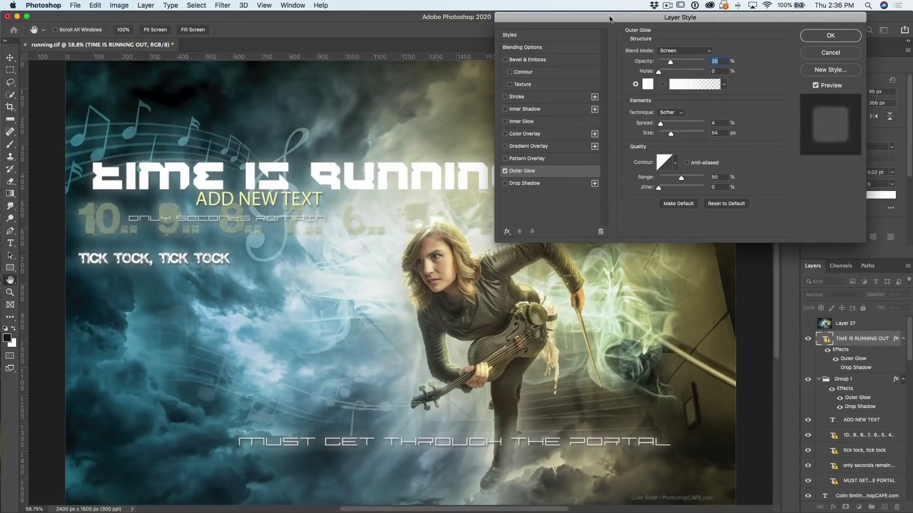
Step: Set the title's outer glow colour to a saturated cyan-blue, 00a8ff
left_click_drag(609, 19, 599, 67)
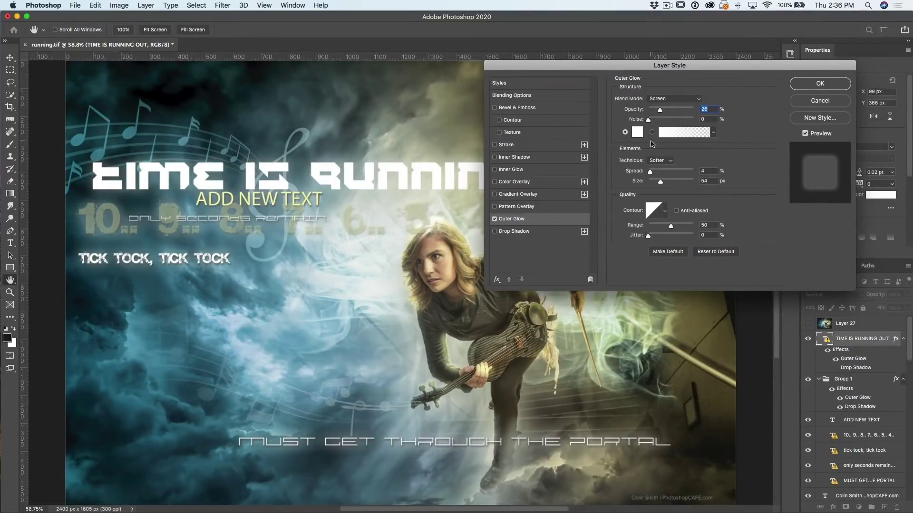
left_click(637, 132)
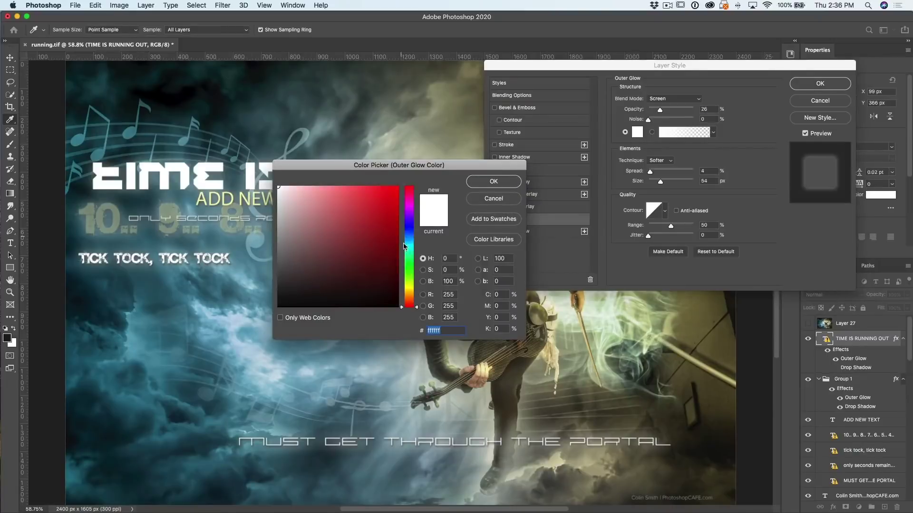
left_click_drag(413, 279, 418, 250)
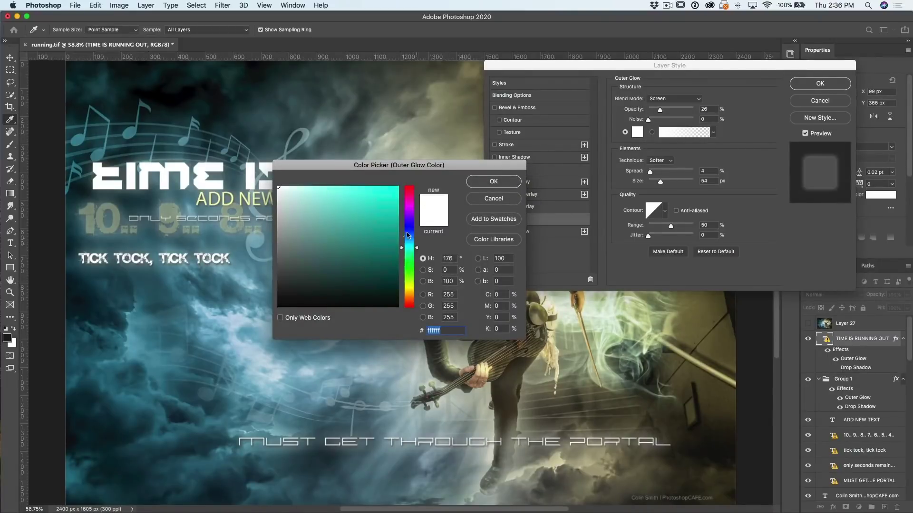
left_click(397, 188)
left_click_drag(417, 247, 418, 235)
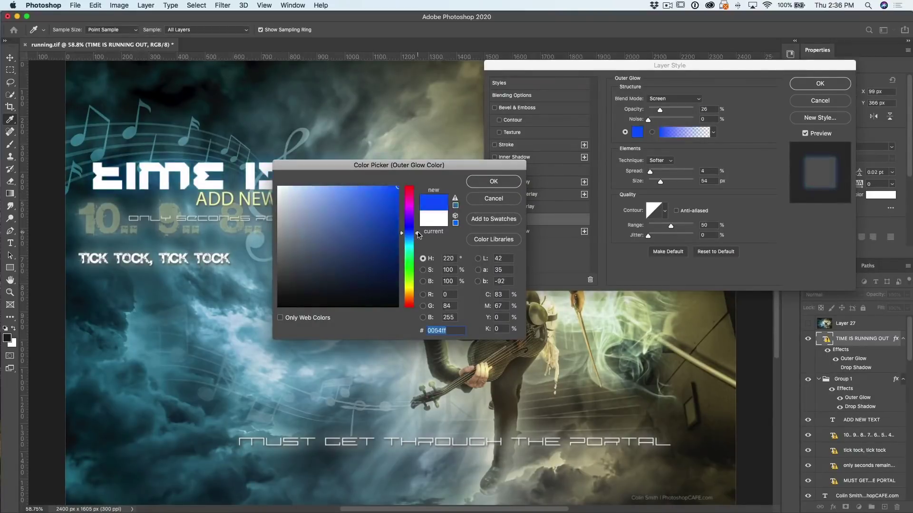
left_click(495, 186)
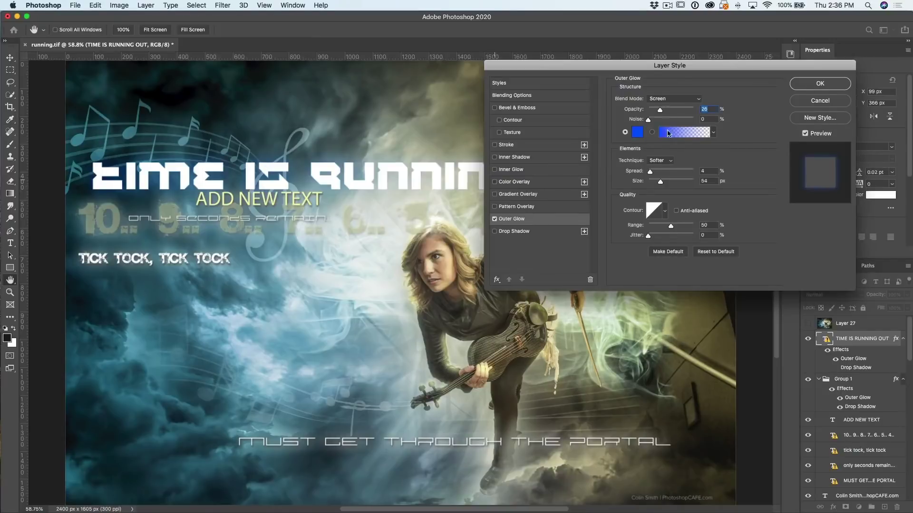
left_click(637, 132)
left_click_drag(371, 194, 348, 185)
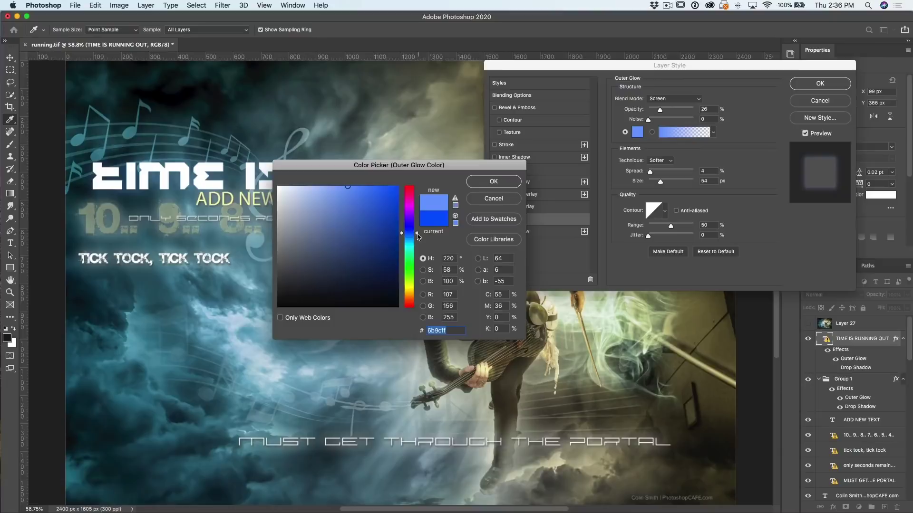
left_click_drag(417, 236, 418, 240)
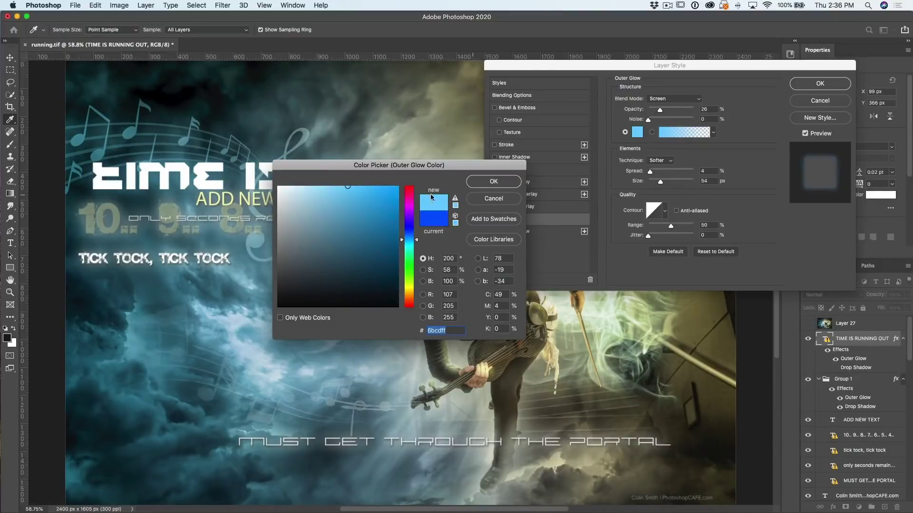
left_click_drag(391, 191, 402, 185)
left_click(479, 186)
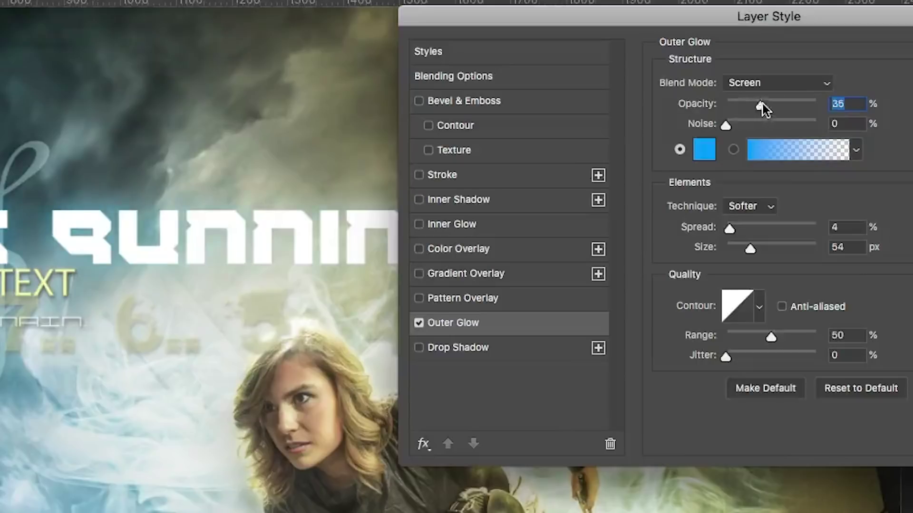
Step: Set the outer glow opacity to 72% and its size to 13 px
left_click_drag(763, 104, 779, 99)
mouse_move(747, 249)
left_mouse_down()
mouse_move(733, 255)
mouse_move(743, 252)
left_mouse_up()
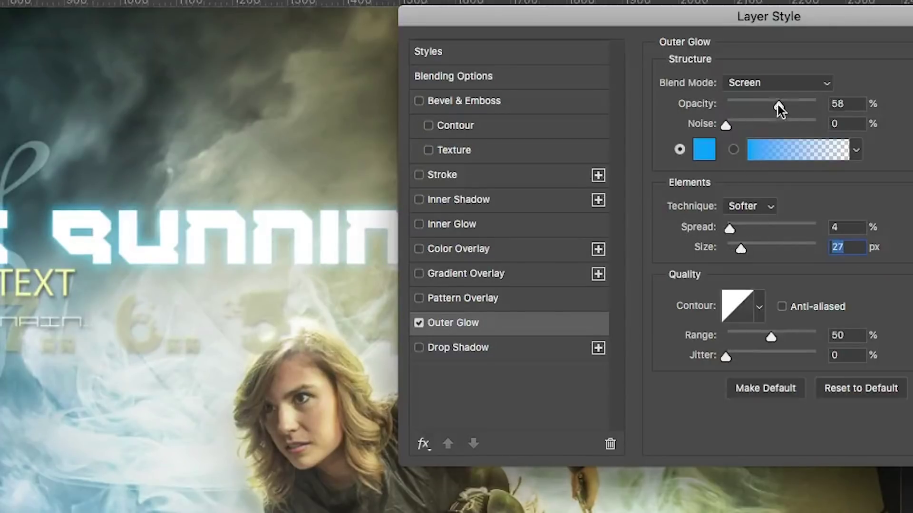
left_click_drag(778, 105, 791, 103)
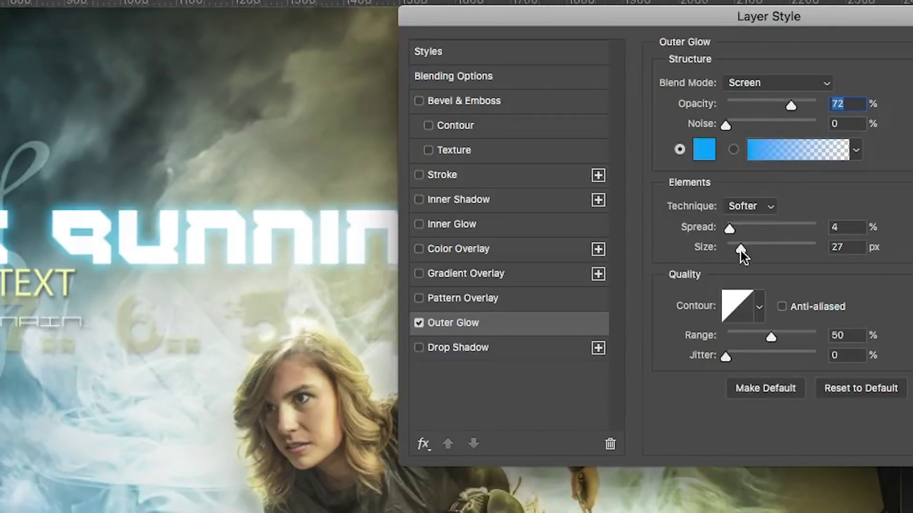
left_click_drag(741, 250, 742, 251)
left_click_drag(741, 247, 736, 249)
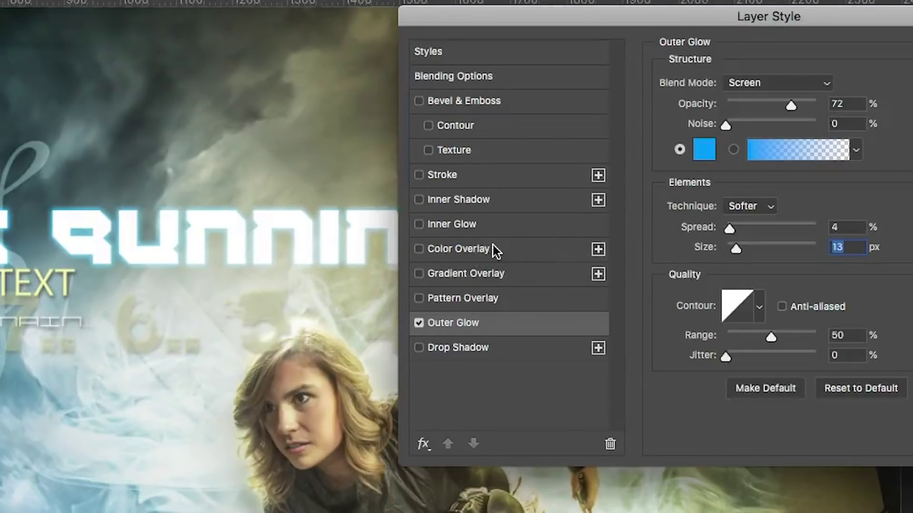
Step: Try and discard a yellow Color Overlay, then enable a Drop Shadow with 0 px distance
left_click(481, 249)
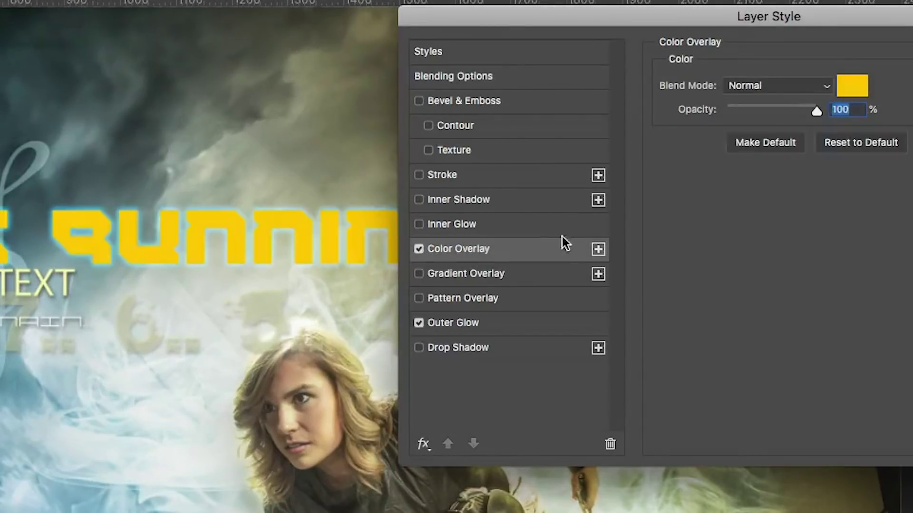
left_click(419, 249)
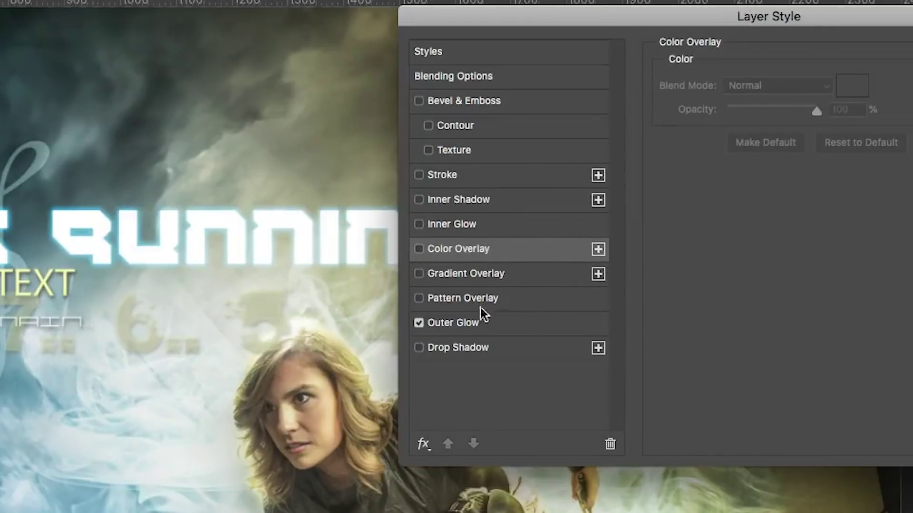
left_click(474, 323)
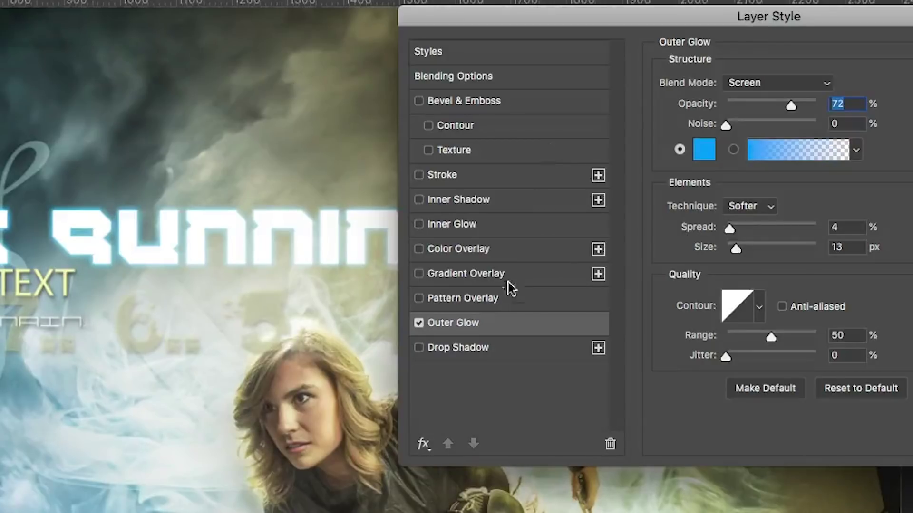
left_click(469, 349)
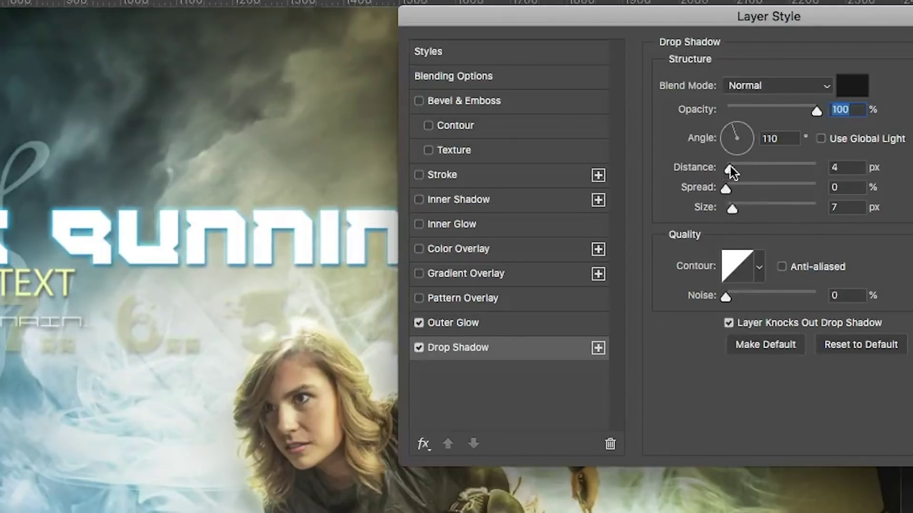
left_click_drag(730, 166, 692, 174)
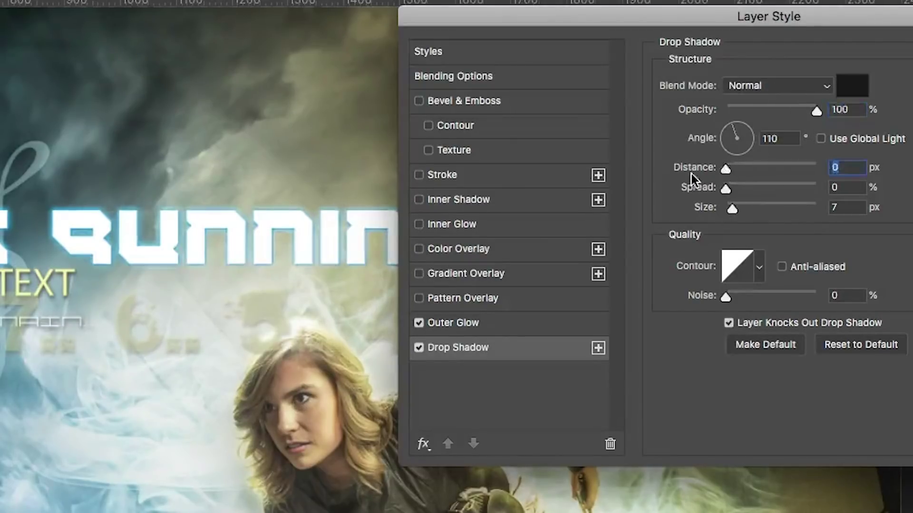
Step: Set the drop shadow colour to a light cyan
left_click(849, 93)
left_click(4, 273)
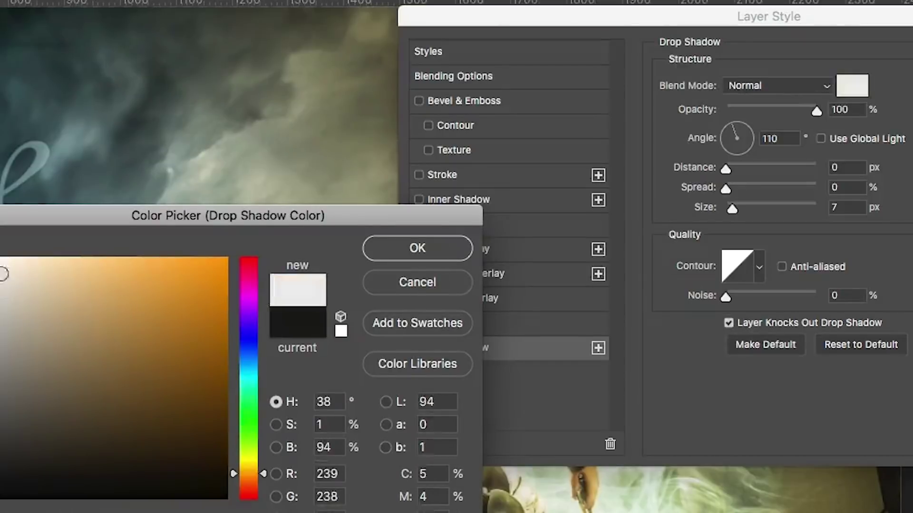
left_click_drag(265, 475, 266, 381)
left_click(20, 263)
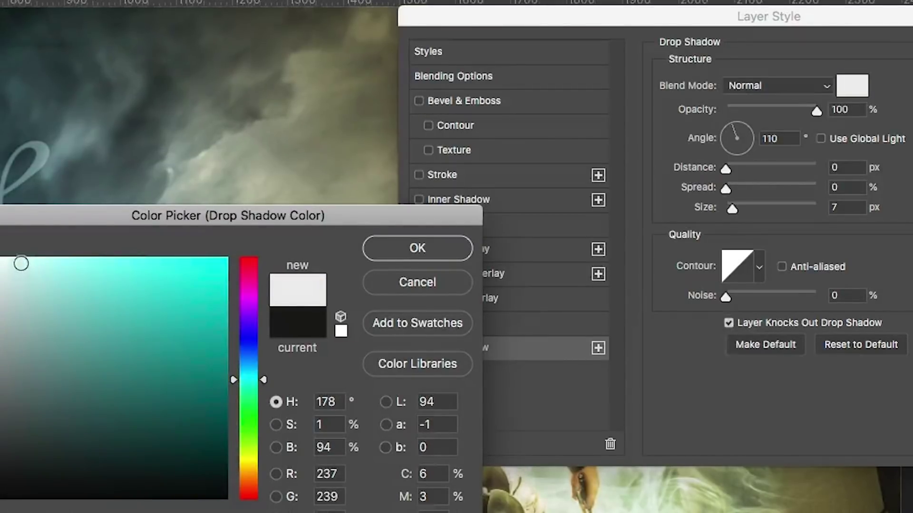
left_click(417, 249)
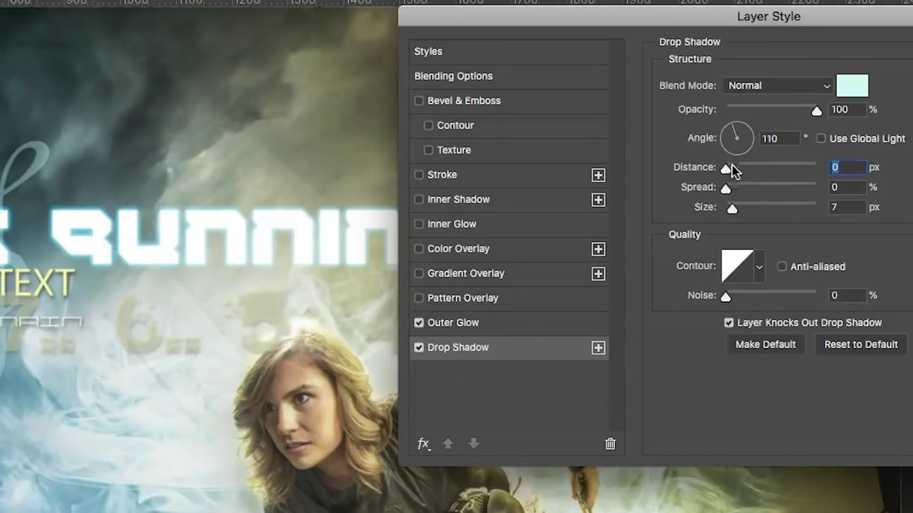
Step: Give the drop shadow a 38 px size and 52% opacity, and apply the layer style
left_click_drag(734, 209, 745, 208)
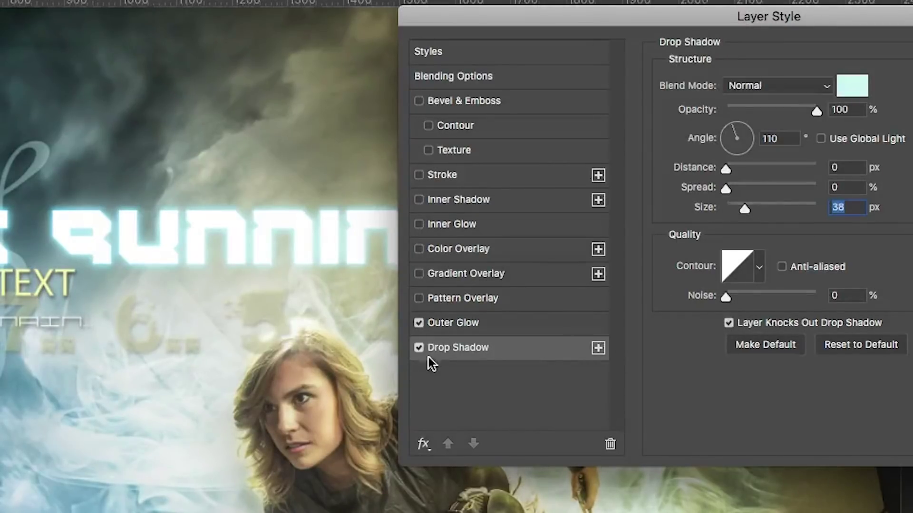
left_click(419, 347)
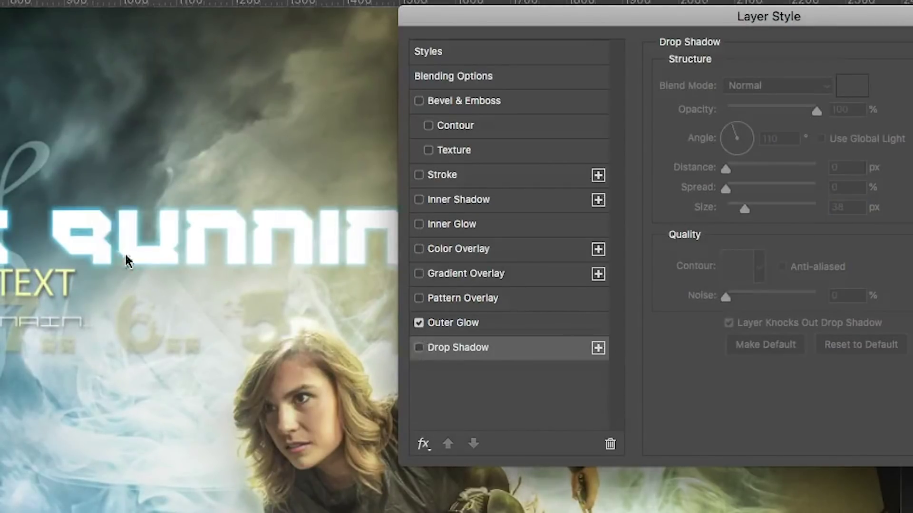
left_click(419, 349)
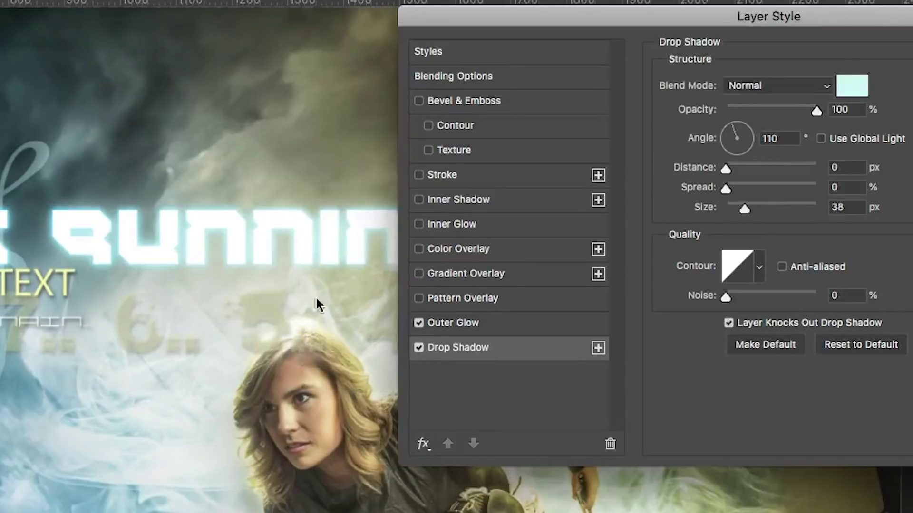
left_click_drag(813, 113, 773, 113)
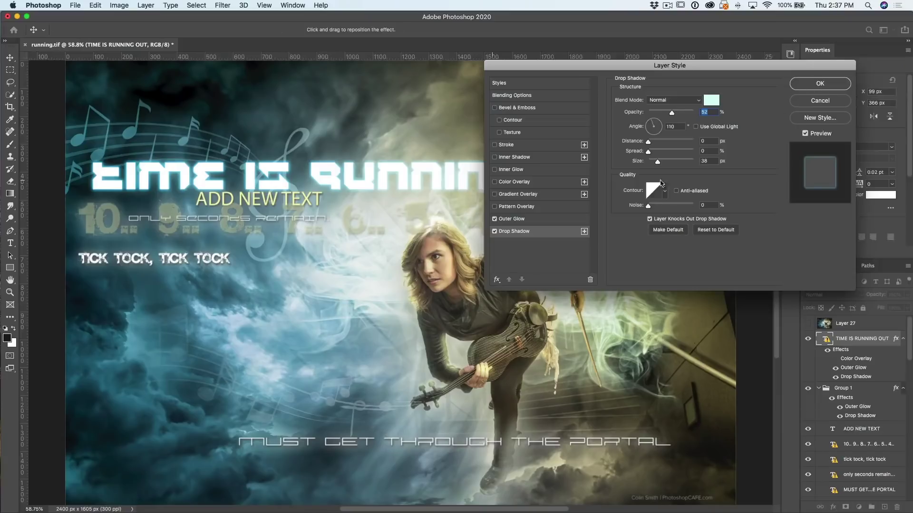
key("Return")
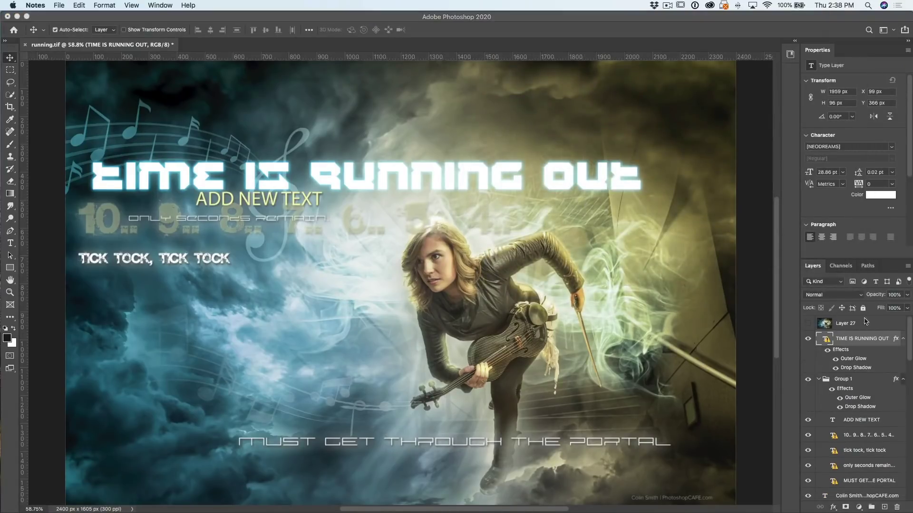
Step: Delete all hidden layers, including Layer 27, with Layer > Delete > Hidden Layers
mouse_move(909, 327)
left_mouse_down()
mouse_move(892, 479)
mouse_move(911, 398)
mouse_move(911, 312)
left_mouse_up()
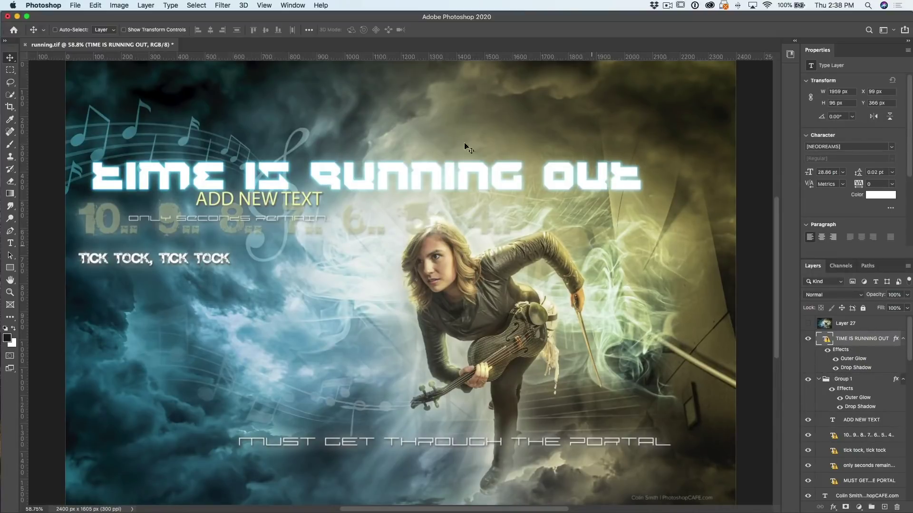
left_click(146, 5)
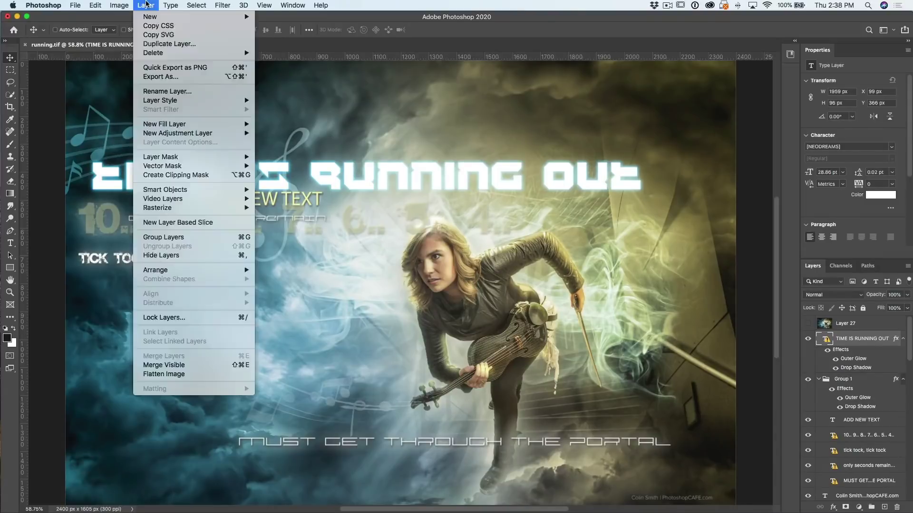
mouse_move(166, 56)
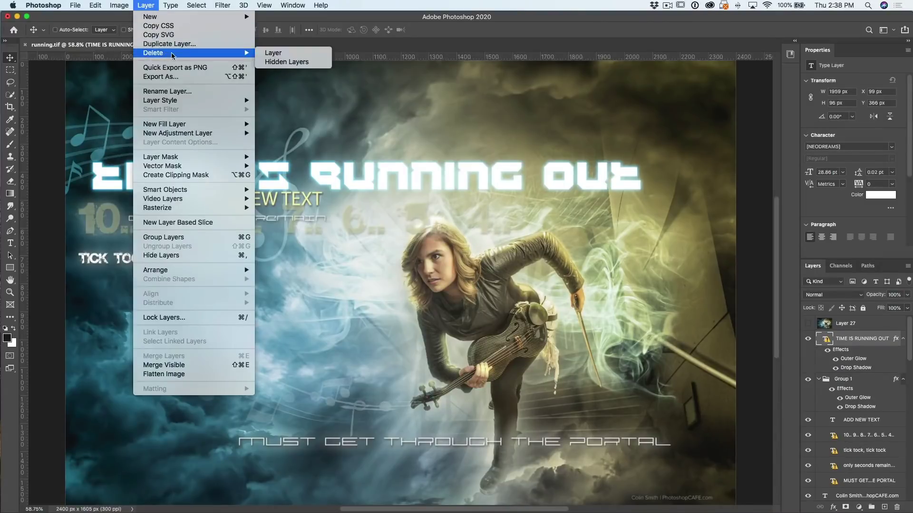
left_click(286, 62)
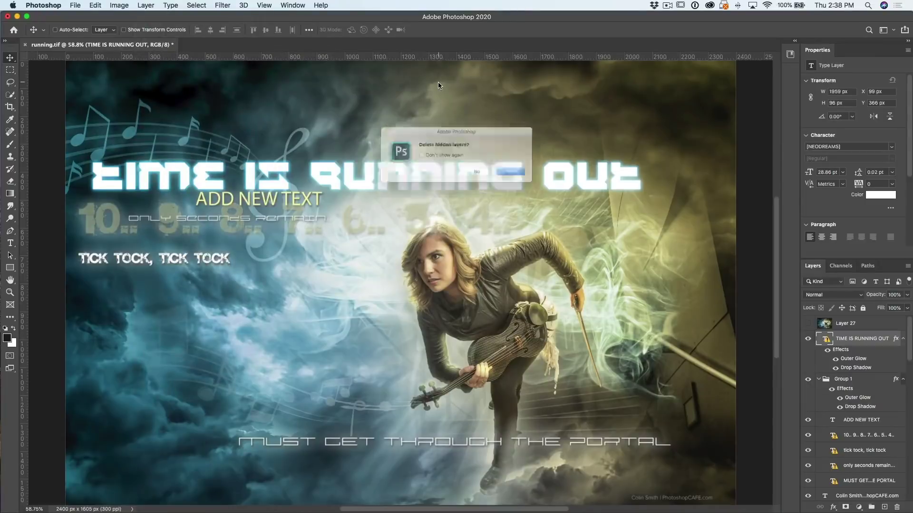
key("Return")
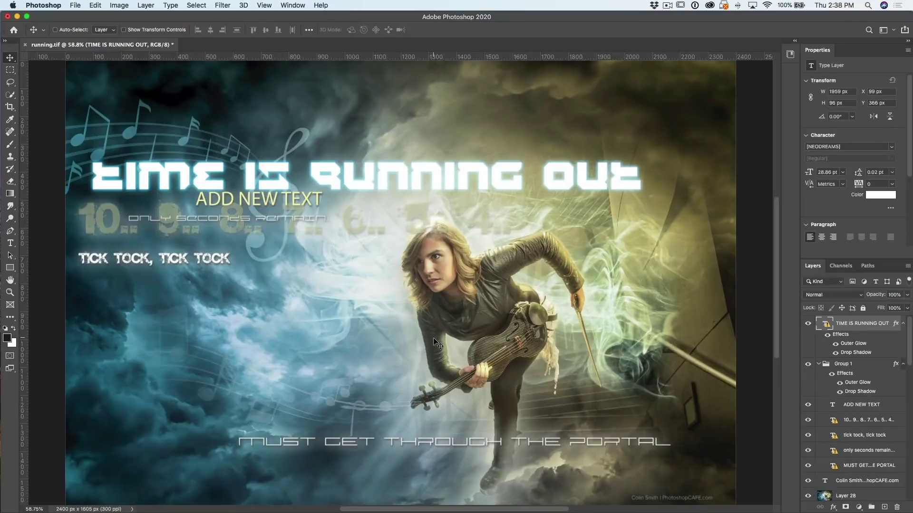
Step: Select Layer 28 and switch the status bar to show Document Sizes (11.0M/324.1M)
scroll(393, 292, "down", 1)
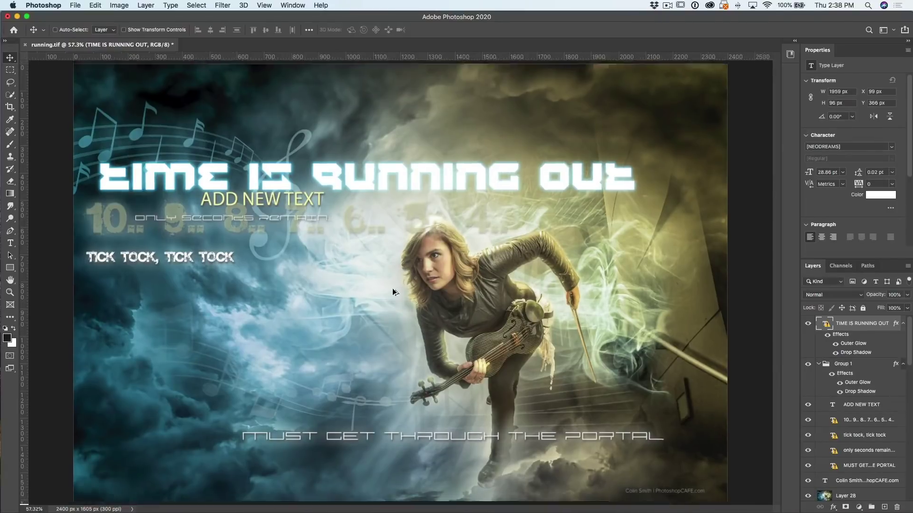
scroll(392, 292, "down", 3)
scroll(393, 292, "up", 4)
scroll(393, 292, "down", 3)
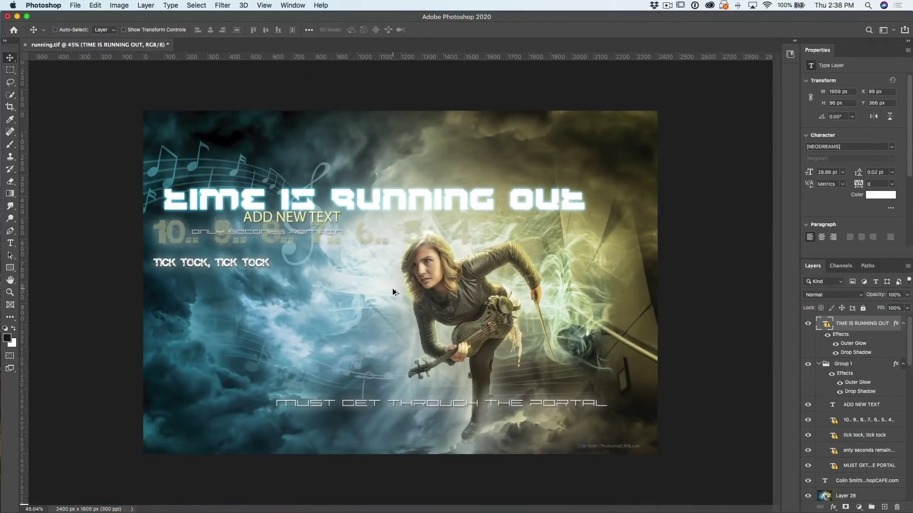
left_click(341, 135, "super")
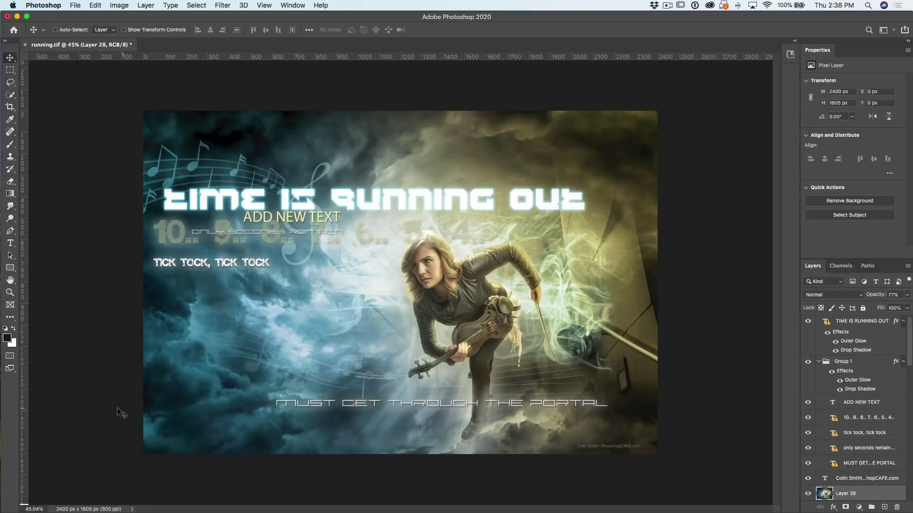
left_click(133, 509)
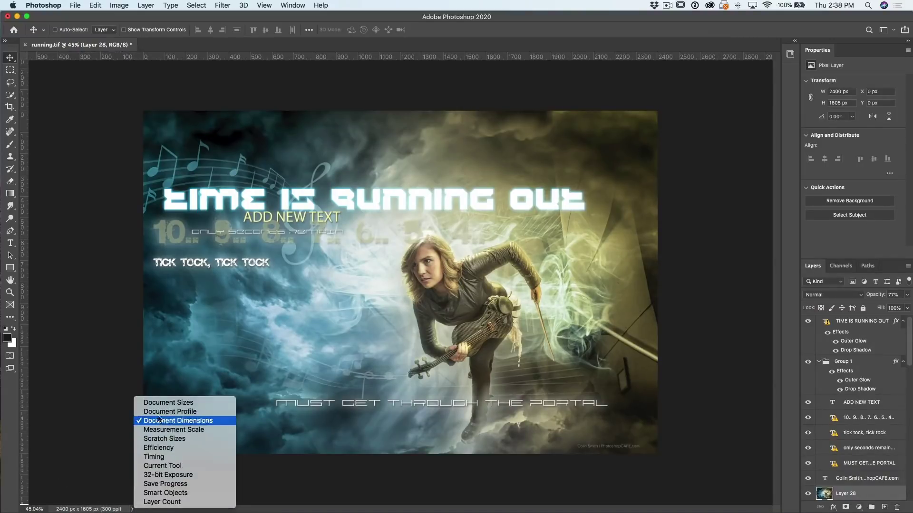
left_click(147, 403)
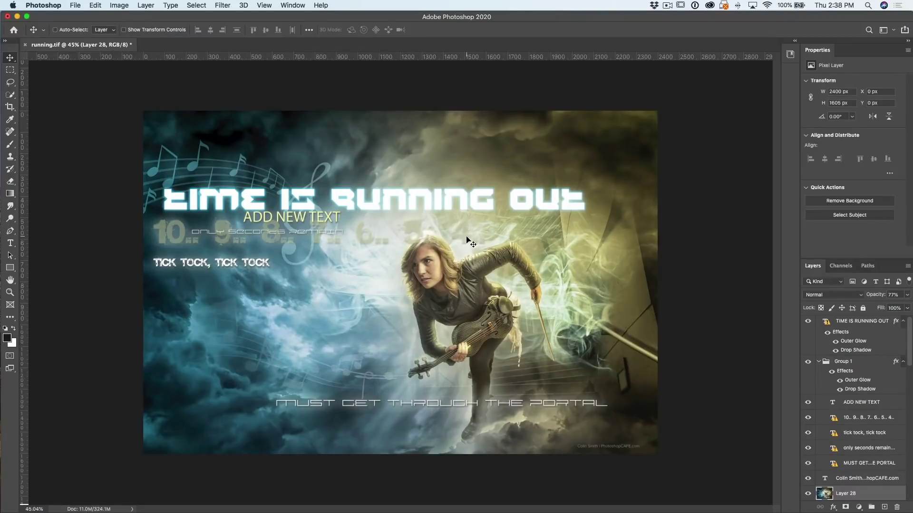
scroll(466, 236, "up", 2)
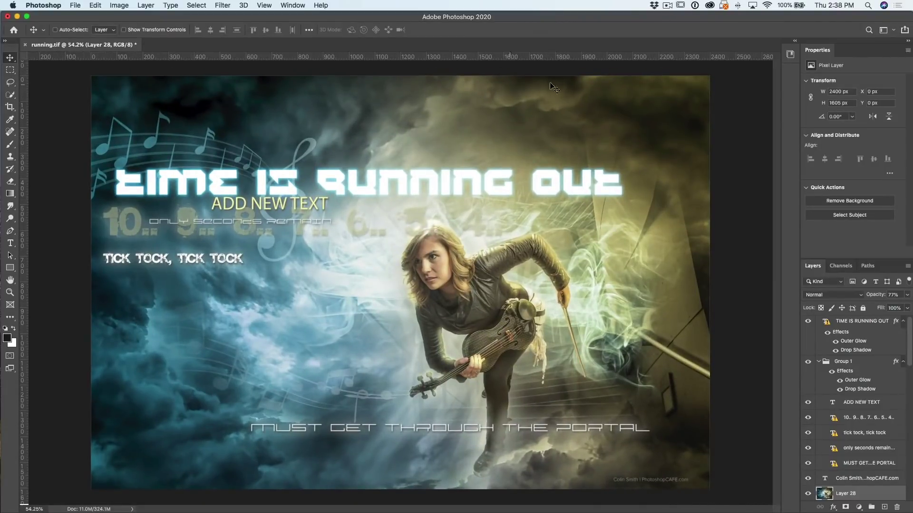
Step: Load Layer 28's pixels as a selection, crop the image to it, and deselect
key("alt+period")
scroll(808, 416, "down", 3)
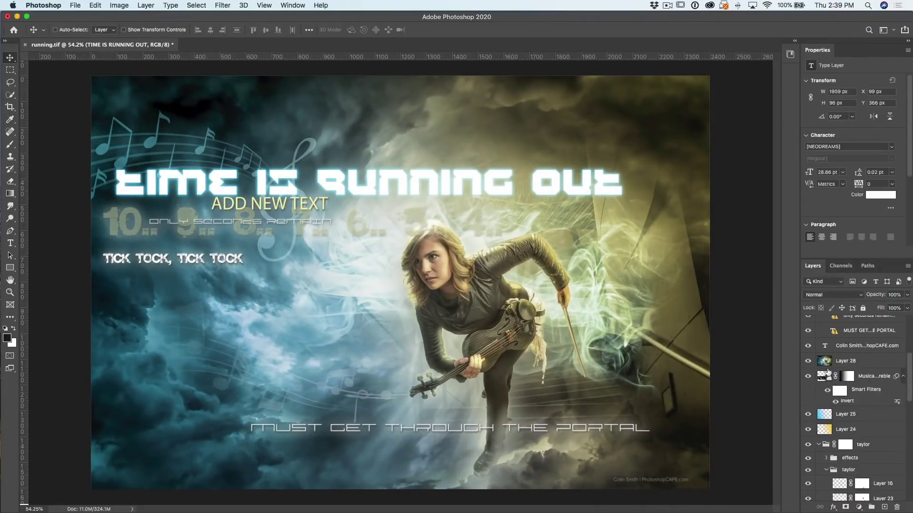
left_click(829, 361)
left_click(808, 361)
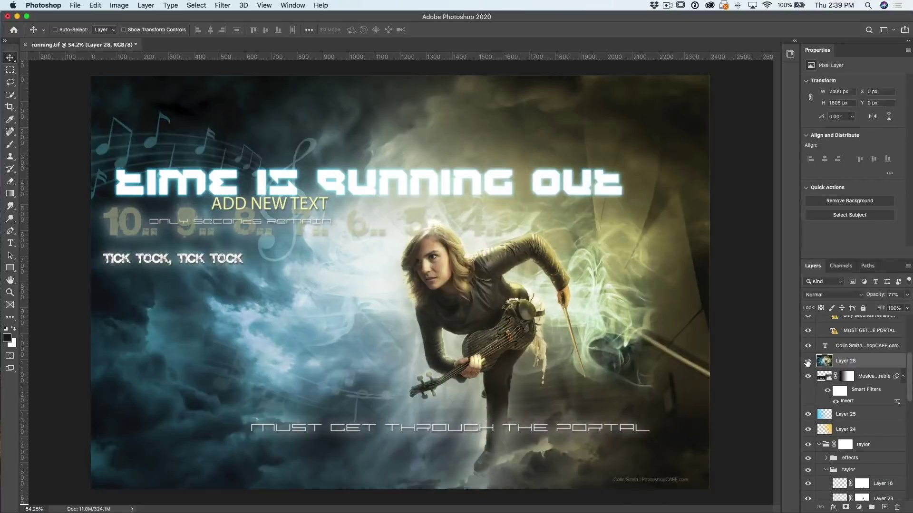
left_click(807, 362)
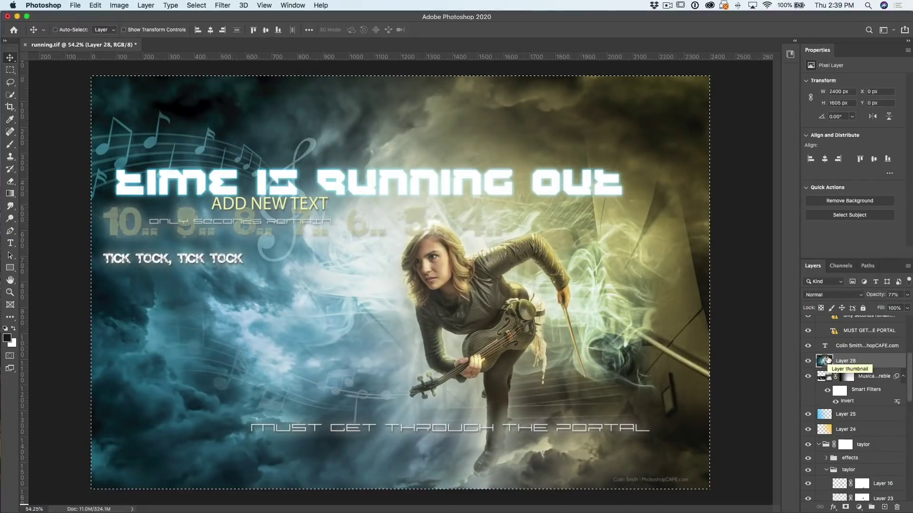
left_click(828, 361, "super")
left_click(116, 6)
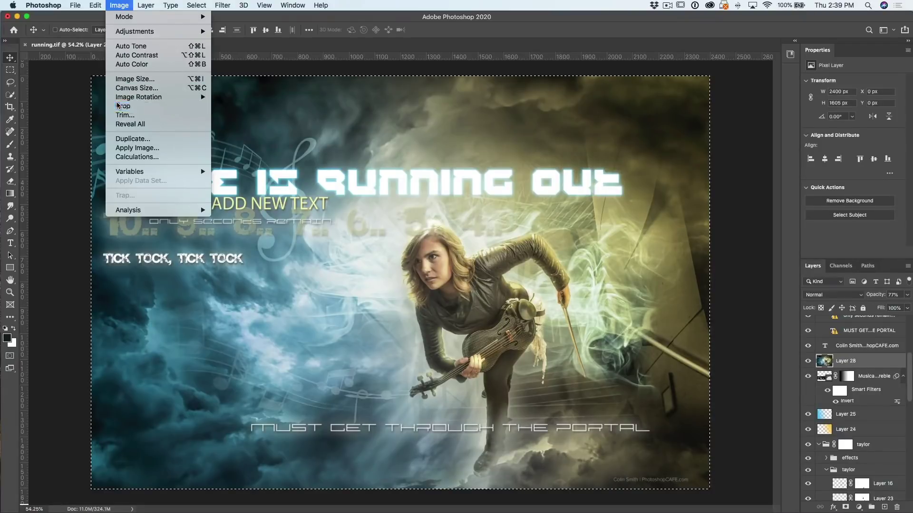
left_click(157, 106)
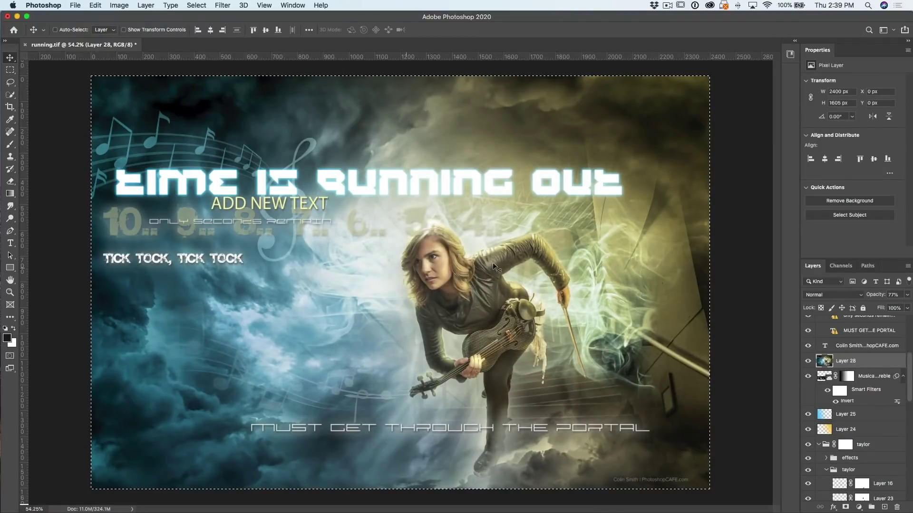
key("super+d")
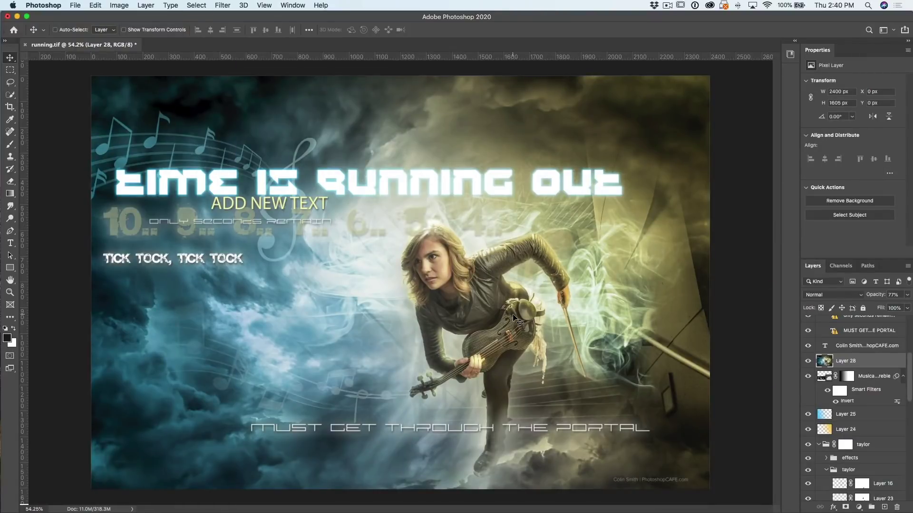
Step: Purge all caches, history states and clipboard with Edit > Purge > All, confirming the warning
left_click(94, 5)
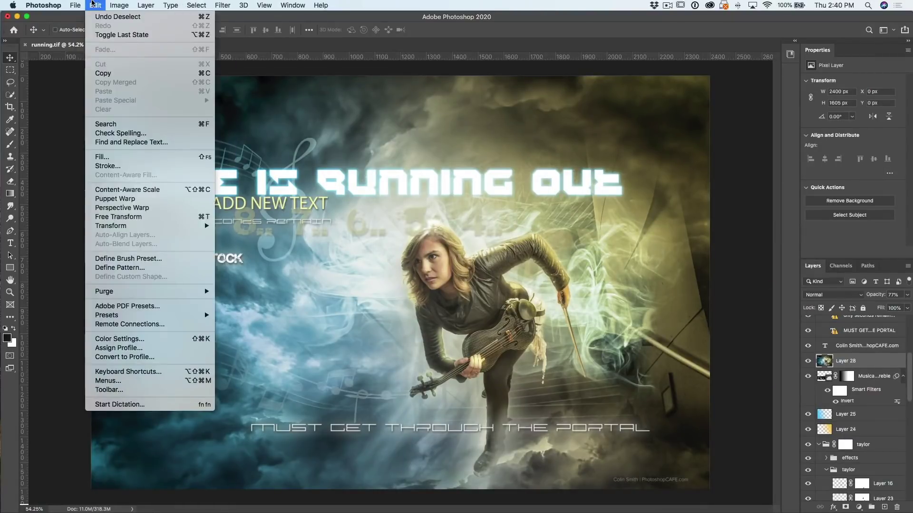
mouse_move(75, 5)
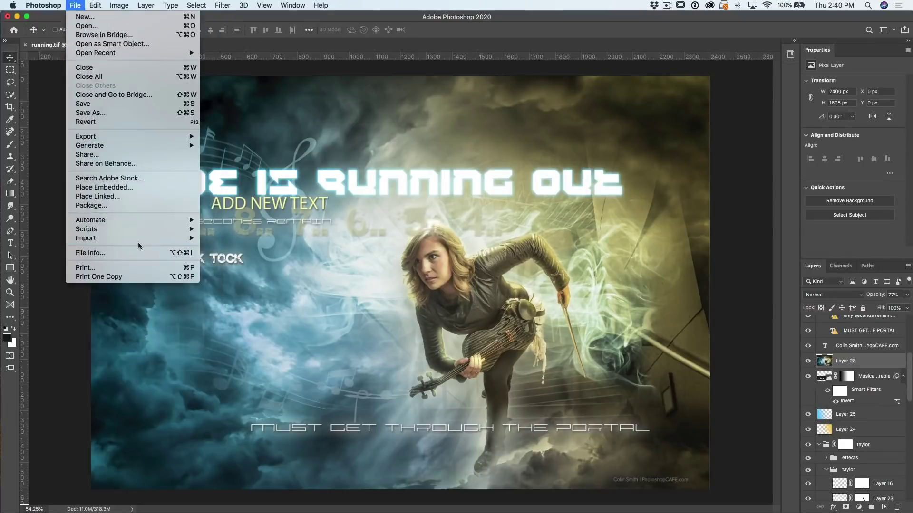
mouse_move(110, 291)
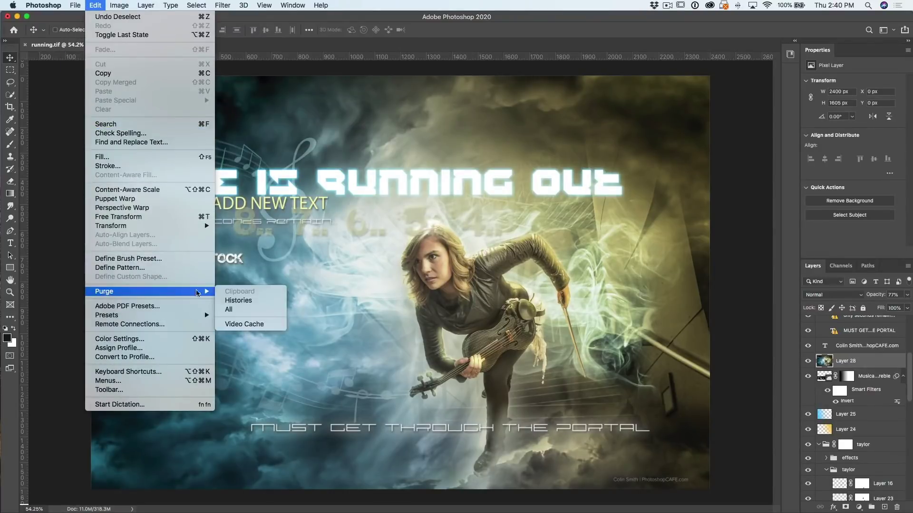
left_click(264, 309)
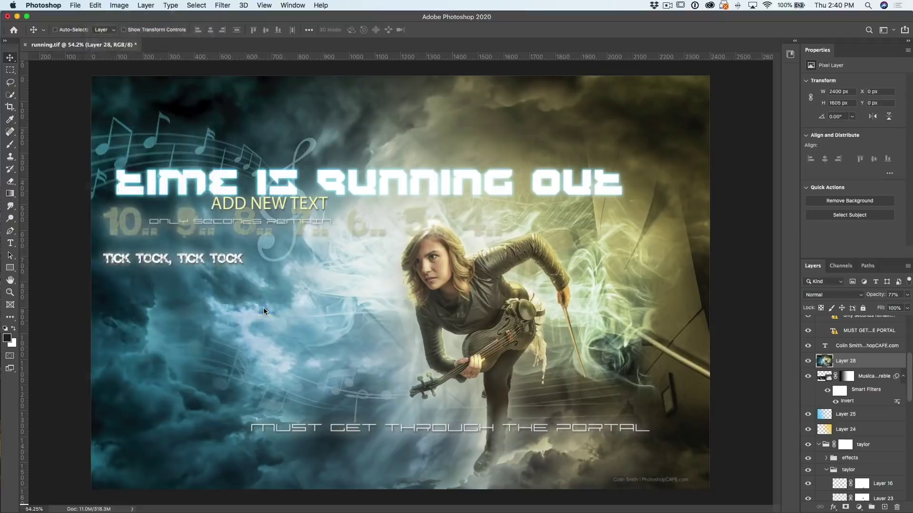
left_click(529, 176)
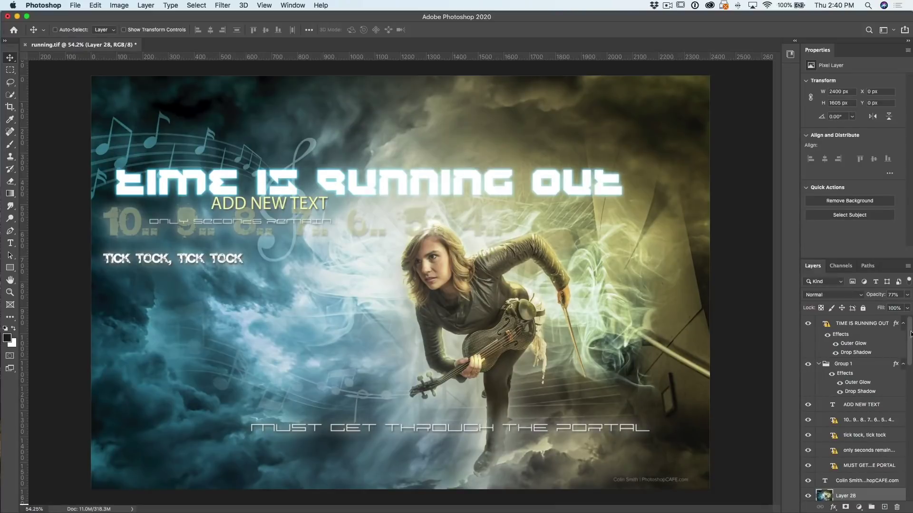
Step: Select every layer from bg to the top and stamp them into merged Layer 29
scroll(897, 364, "down", 10)
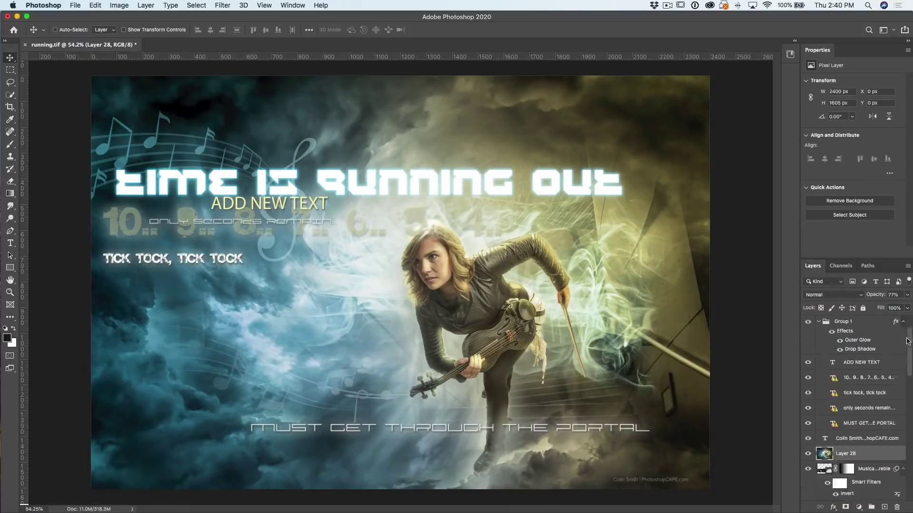
scroll(899, 400, "down", 10)
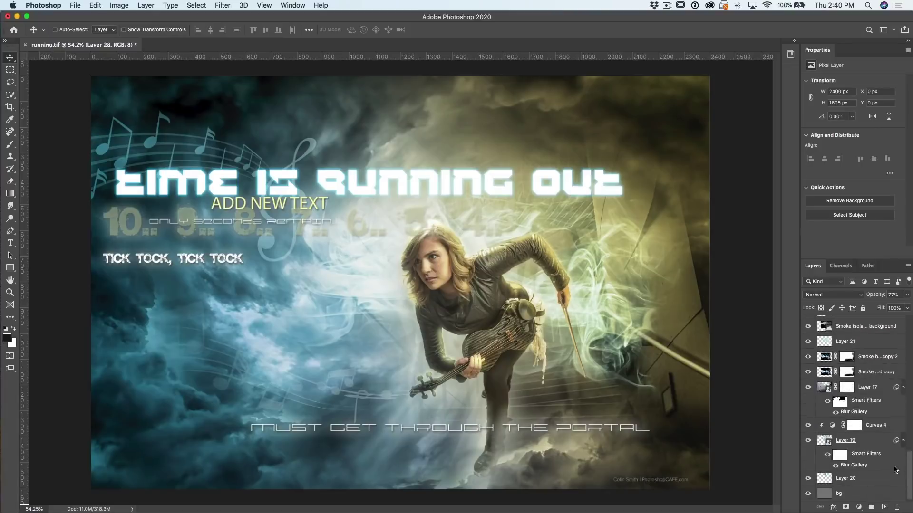
left_click(871, 498)
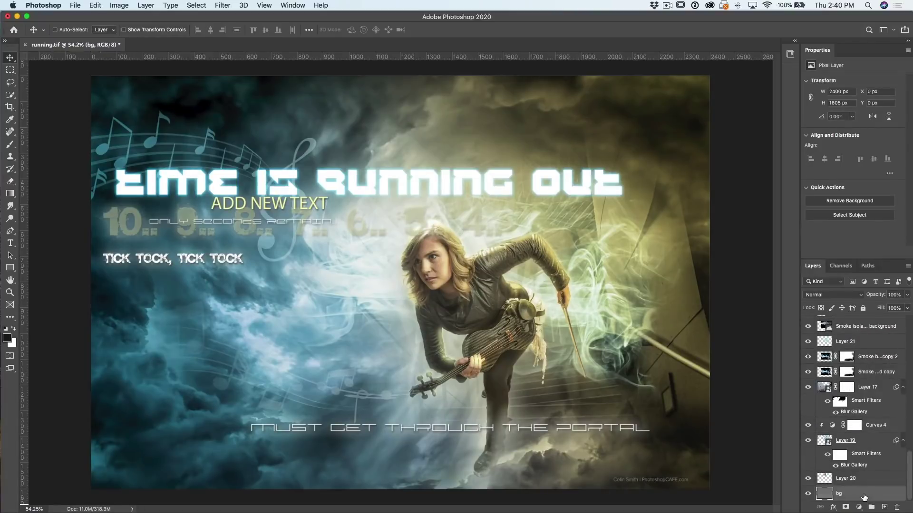
scroll(865, 496, "up", 20)
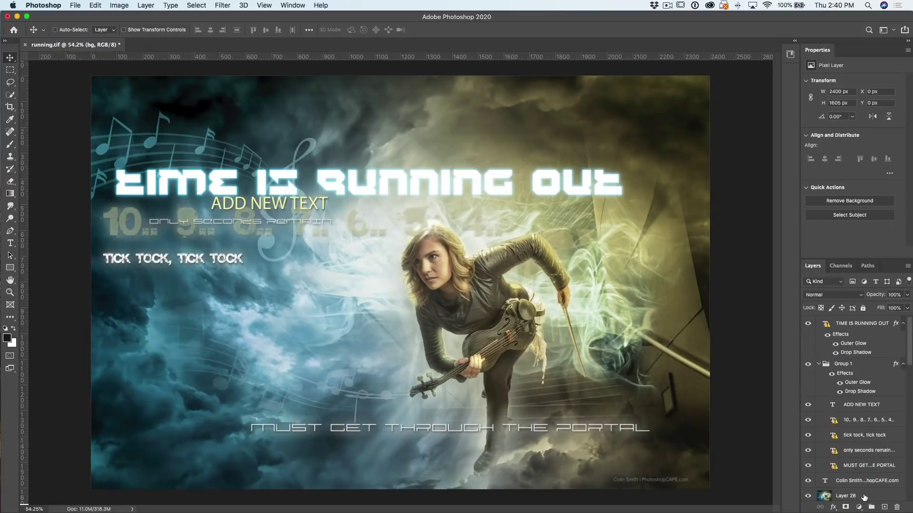
left_click(863, 328, "shift")
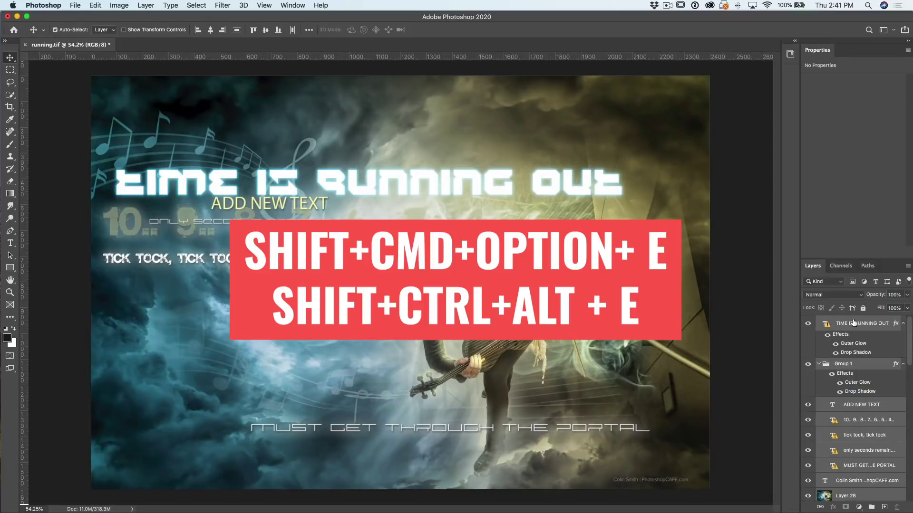
key("shift+super+alt+e")
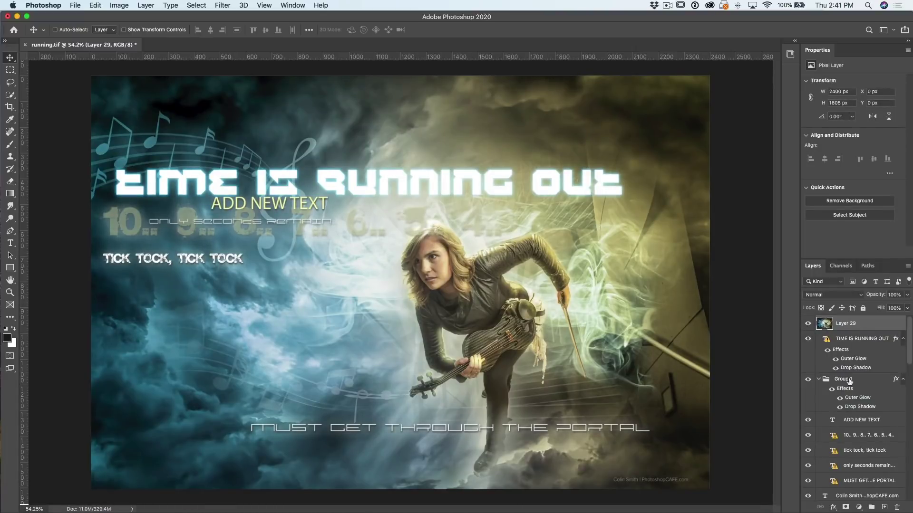
left_click(808, 324)
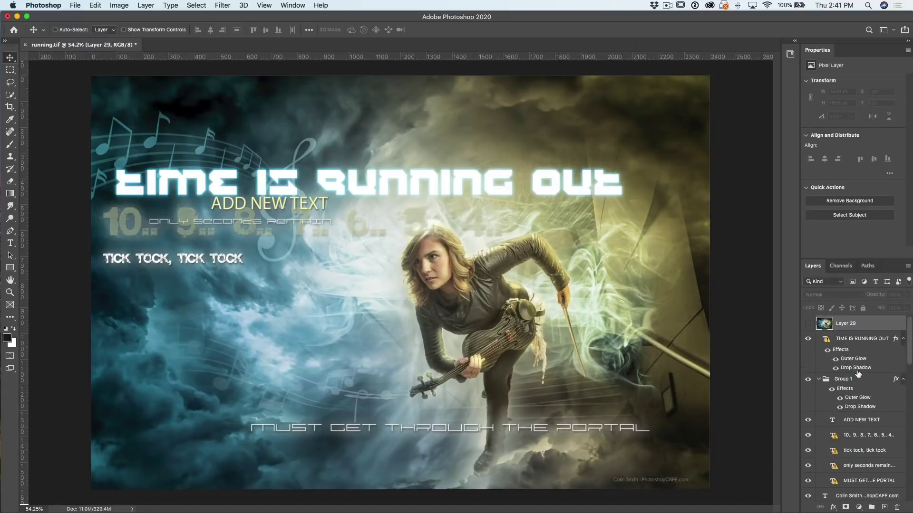
left_click(807, 323)
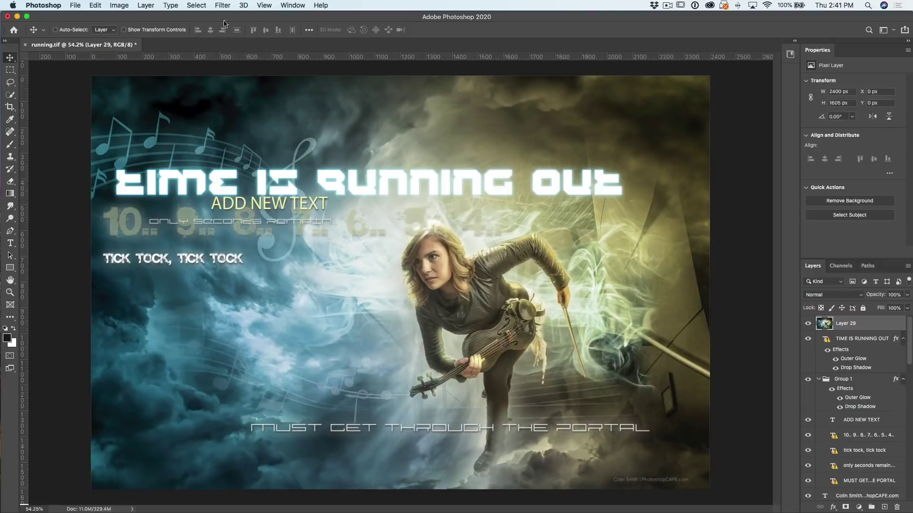
left_click(223, 5)
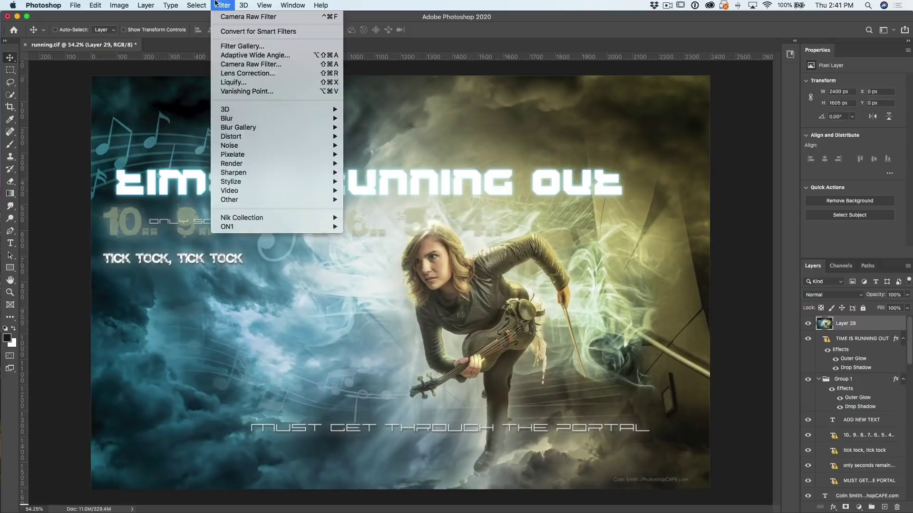
Step: Apply a Camera Raw Filter to Layer 29: Contrast +27, Vibrance +31, Temperature −5, Tint +8
left_click(233, 64)
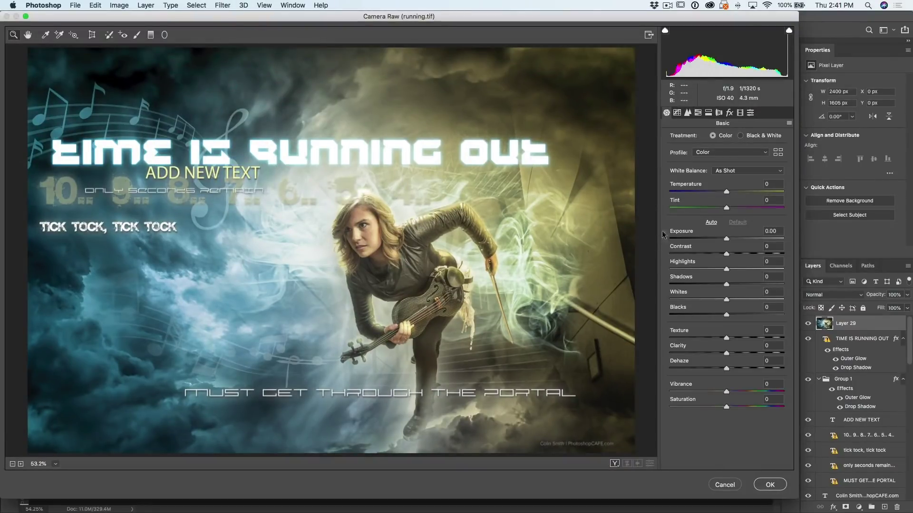
left_click_drag(726, 253, 741, 251)
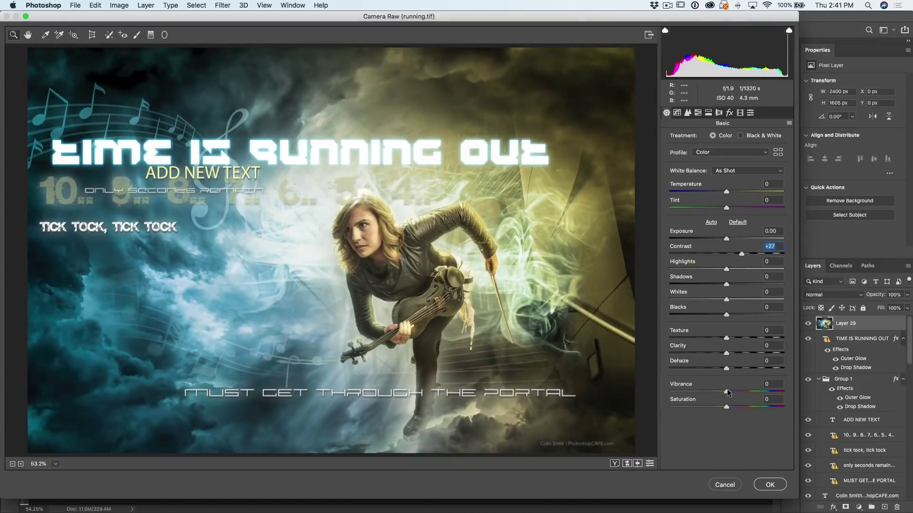
left_click_drag(744, 391, 744, 390)
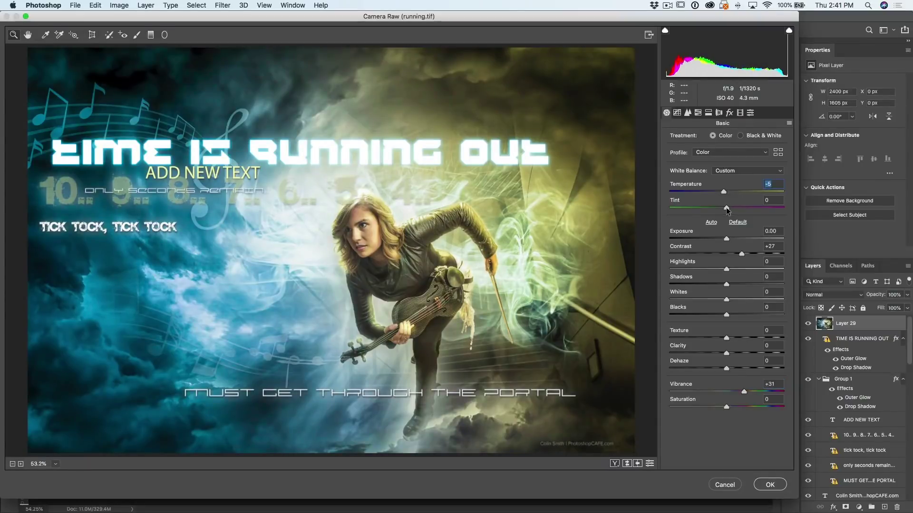
left_click_drag(726, 207, 731, 207)
left_click(769, 482)
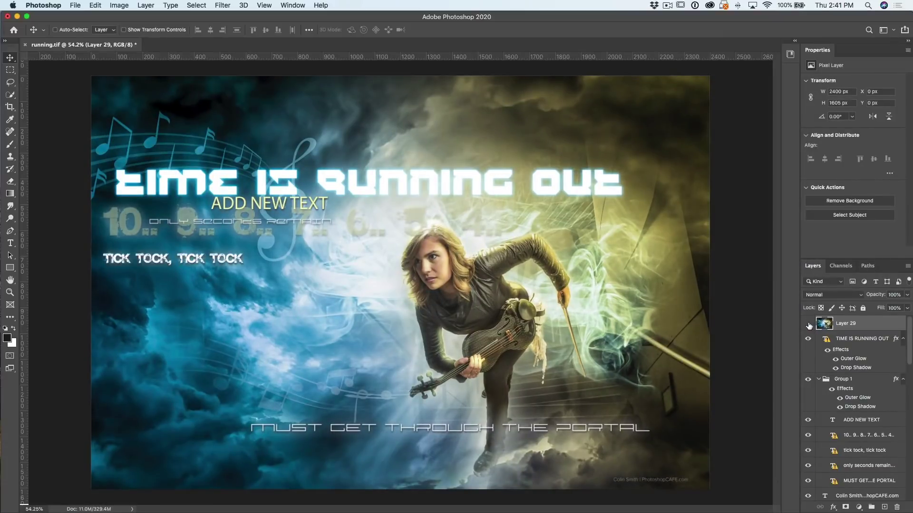
Step: Compare Layer 29's Camera Raw grade with the original, then lower its opacity to 51%
left_click(808, 324)
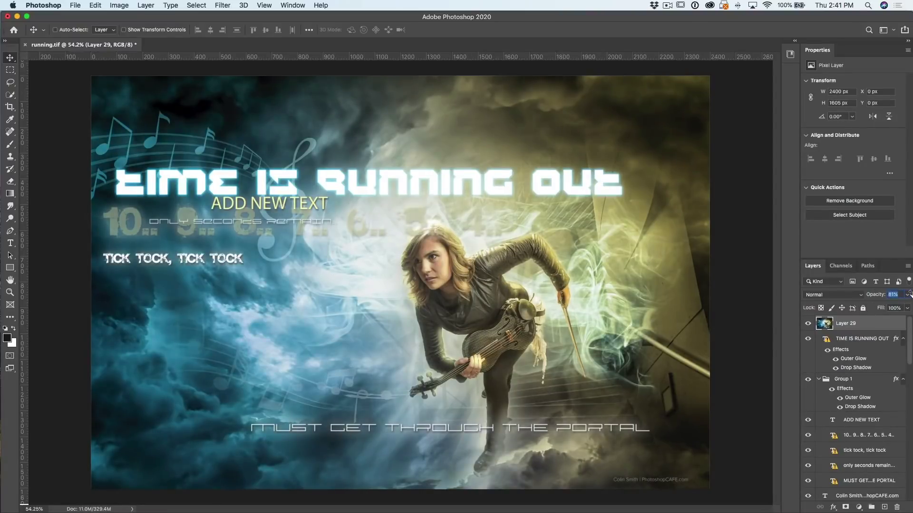
left_click_drag(909, 294, 902, 295)
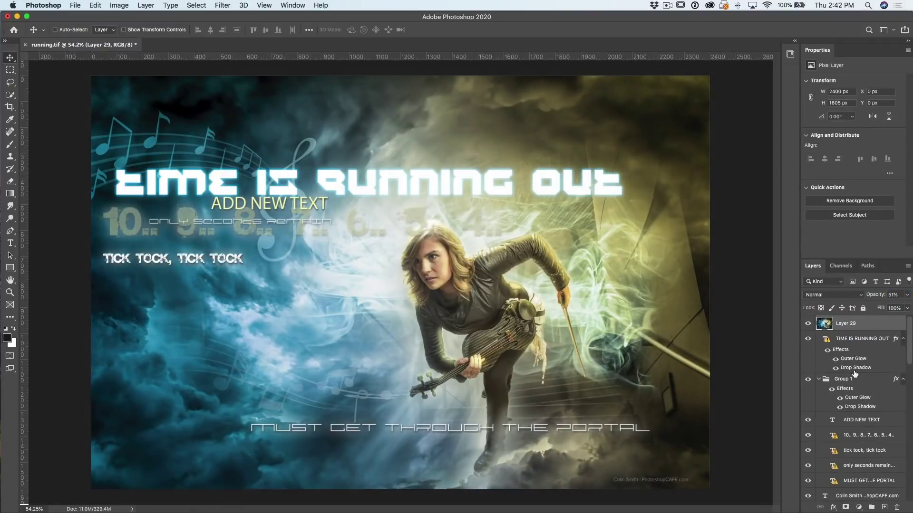